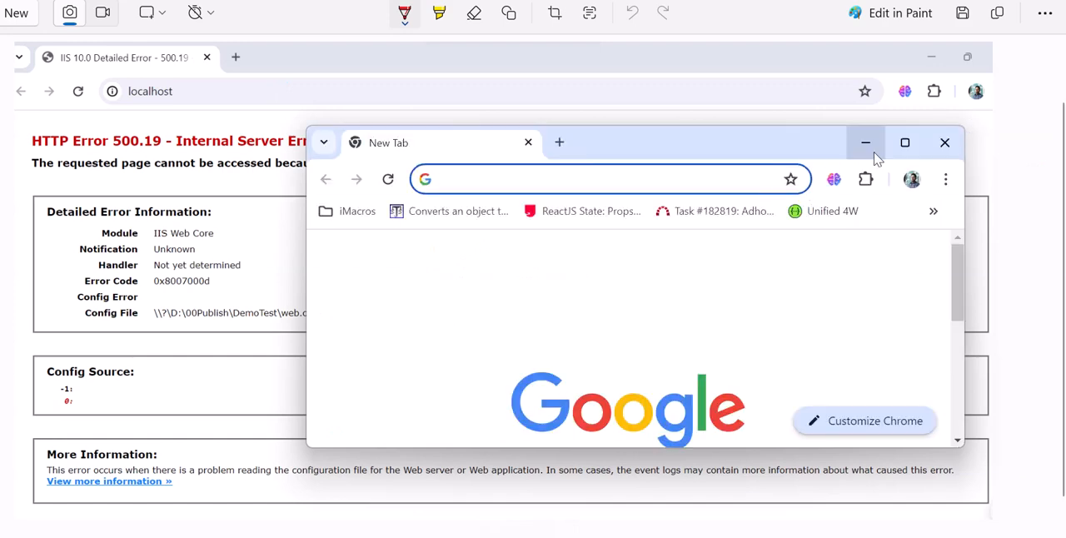
{"action": "left_click", "coordinate": [905, 143]}
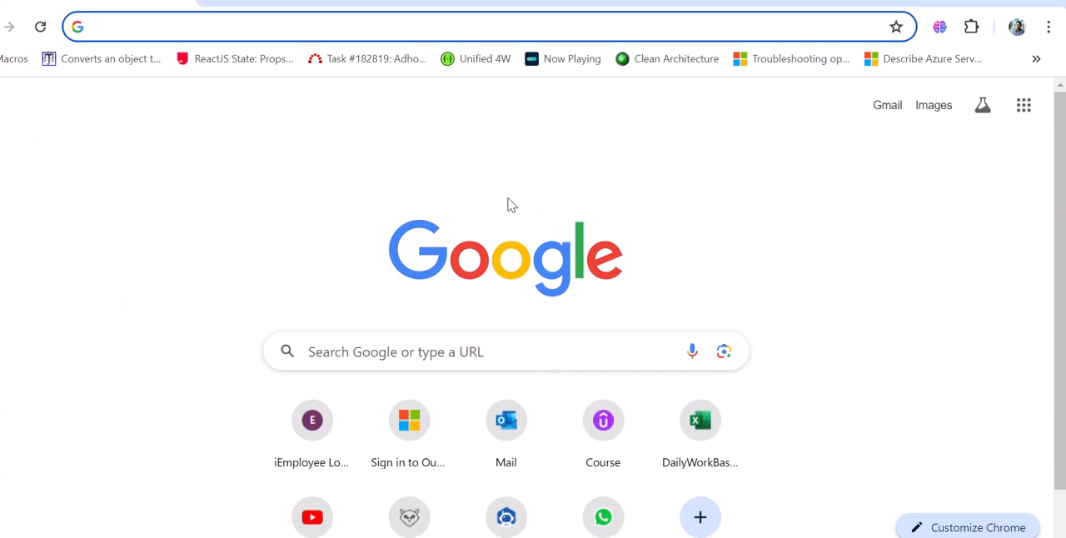
{"action": "type", "text": "hos"}
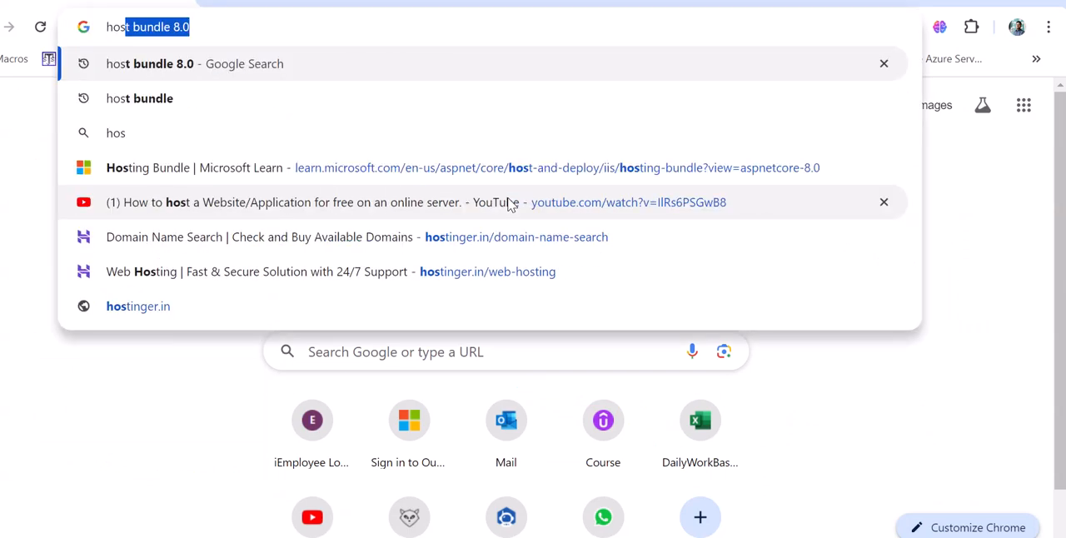
{"action": "left_click", "coordinate": [511, 204]}
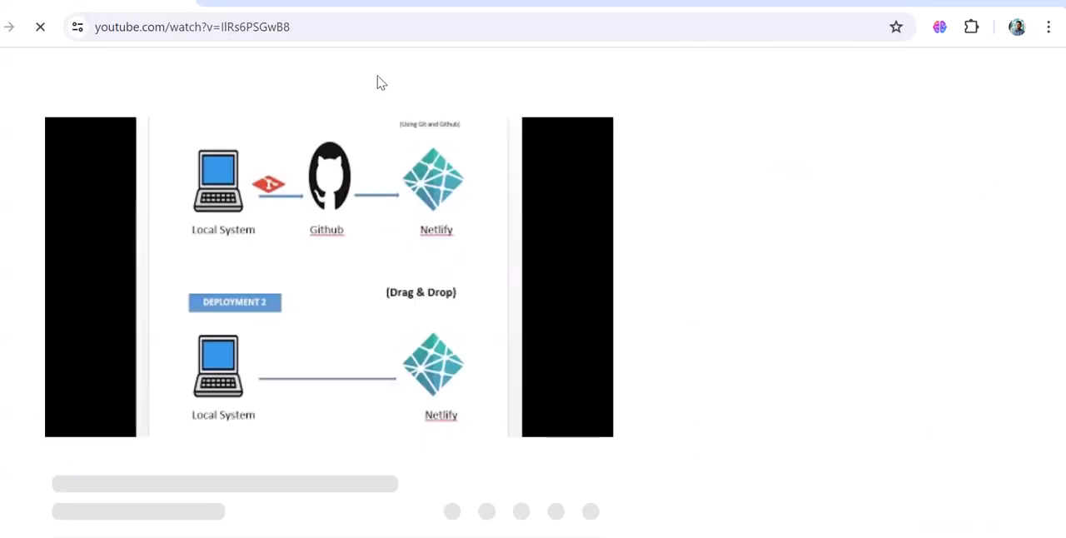
Search the web for "host bundle 8.0" and open Microsoft's .NET 8.0 download page.
{"action": "left_click", "coordinate": [348, 38]}
{"action": "key", "text": "ctrl+a"}
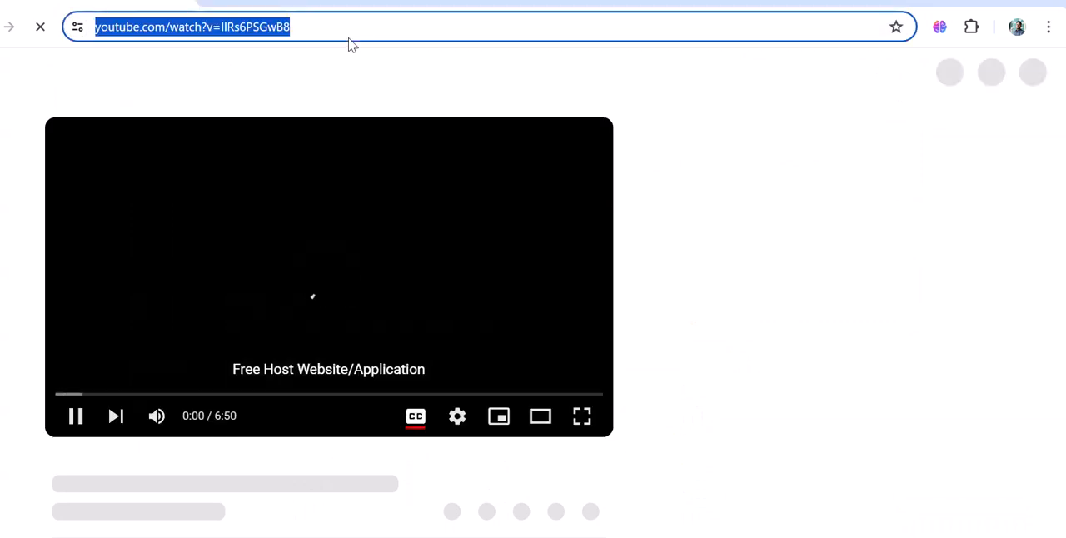
{"action": "key", "text": "BackSpace"}
{"action": "type", "text": "ho"}
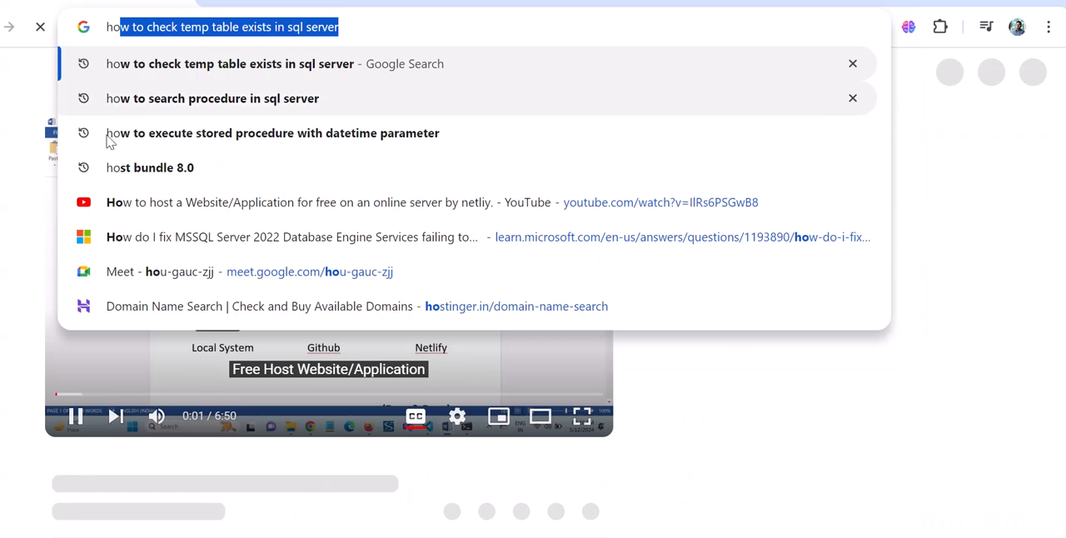
{"action": "left_click", "coordinate": [157, 171]}
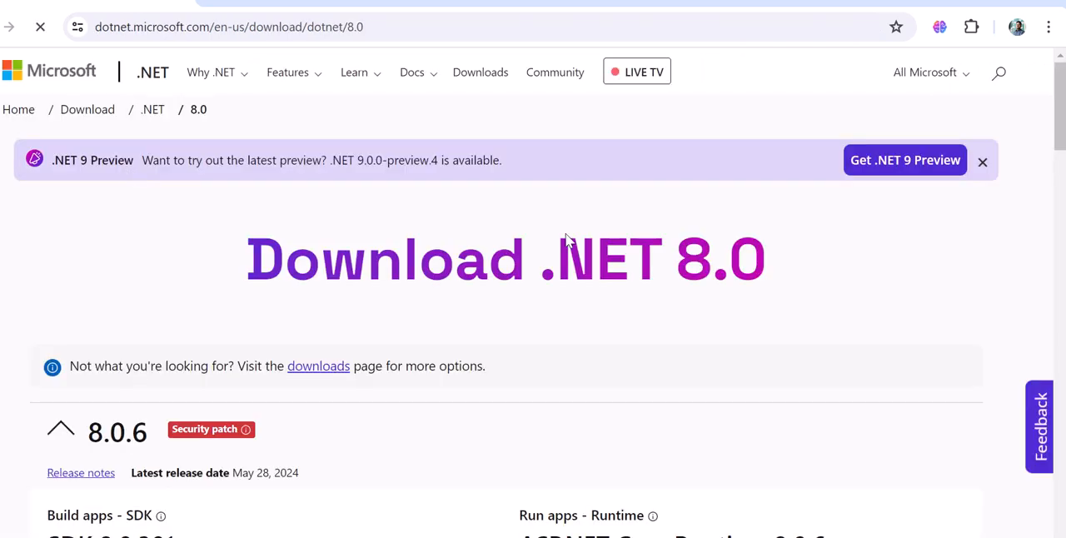
{"action": "scroll", "coordinate": [454, 331], "scroll_direction": "down", "scroll_amount": 5}
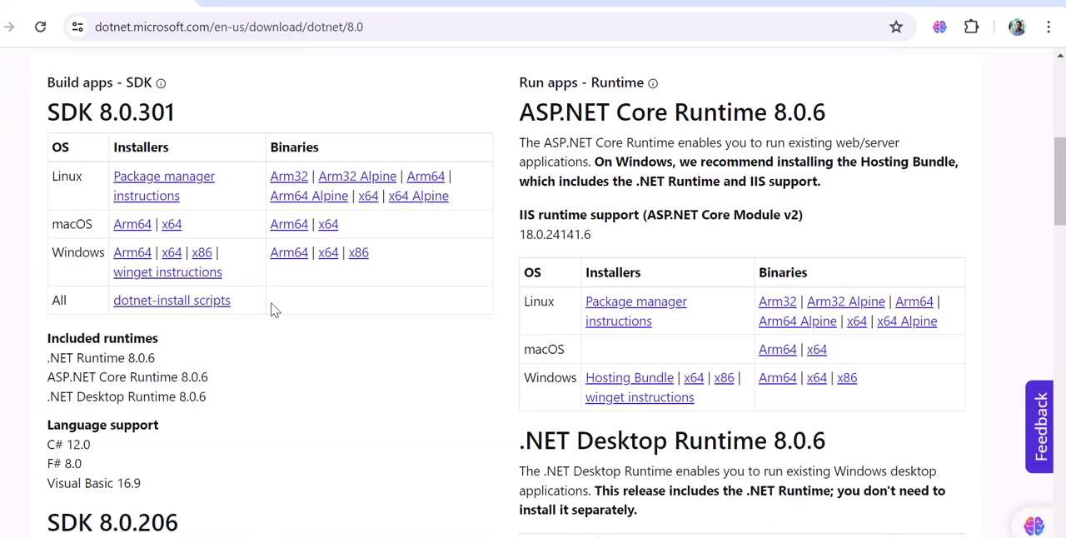
{"action": "scroll", "coordinate": [274, 307], "scroll_direction": "down", "scroll_amount": 3}
{"action": "scroll", "coordinate": [387, 230], "scroll_direction": "down", "scroll_amount": 4}
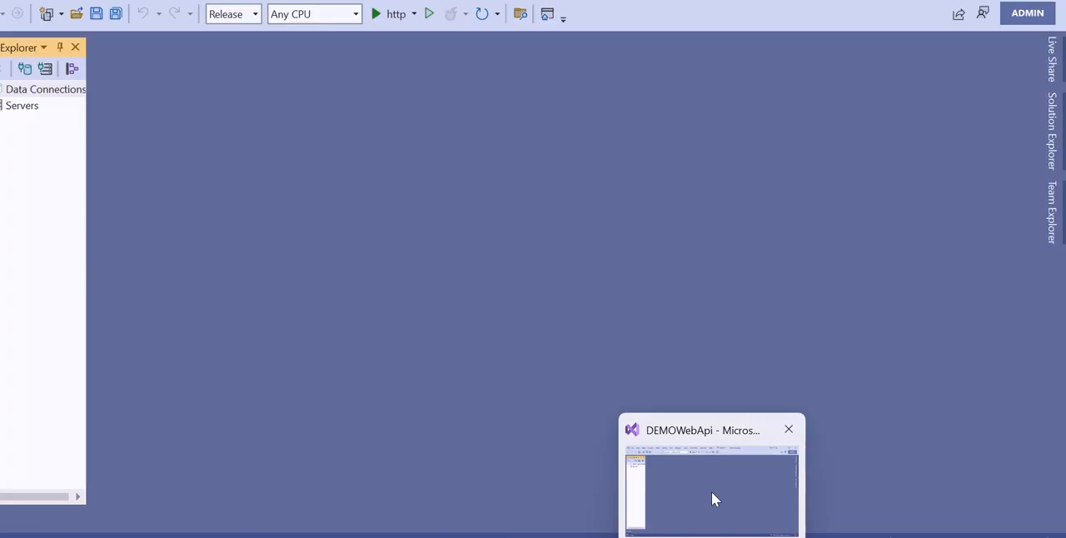
Switch to Visual Studio and open the DEMOWebApi project's properties to check its target framework.
{"action": "left_click", "coordinate": [711, 491]}
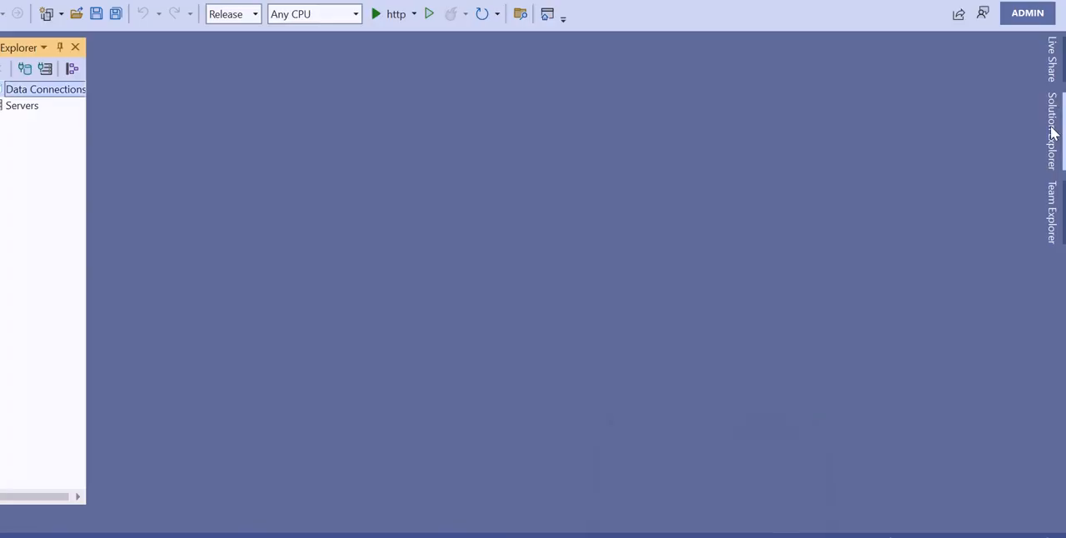
{"action": "left_click", "coordinate": [1052, 131]}
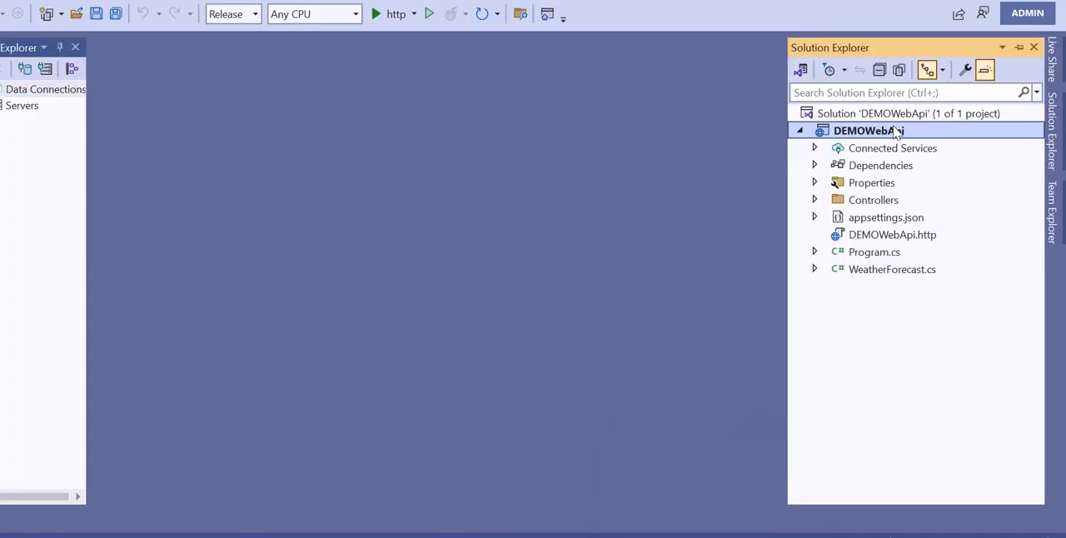
{"action": "right_click", "coordinate": [892, 131]}
{"action": "scroll", "coordinate": [853, 500], "scroll_direction": "down", "scroll_amount": 2}
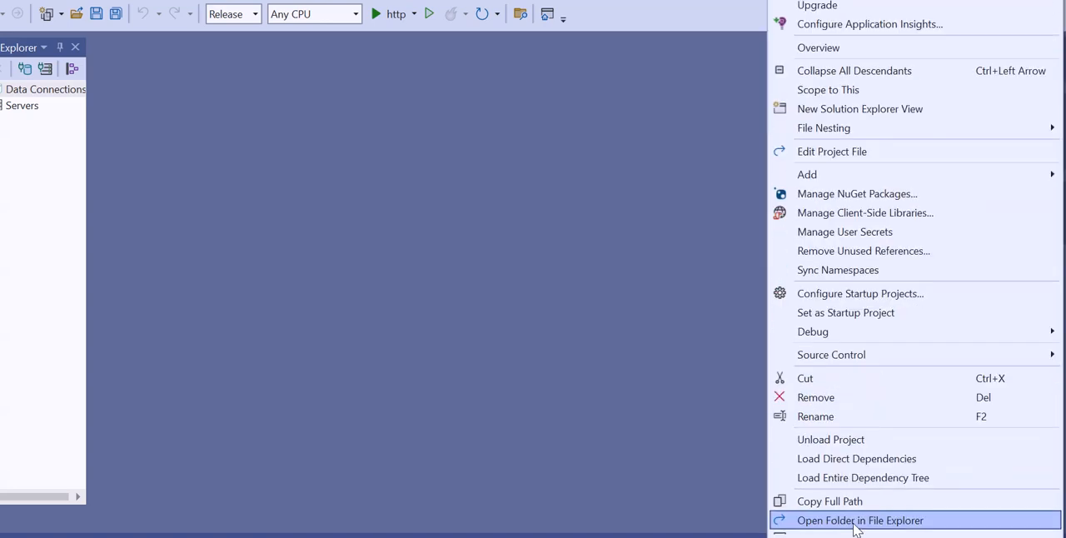
{"action": "scroll", "coordinate": [858, 532], "scroll_direction": "down", "scroll_amount": 1}
{"action": "left_click", "coordinate": [867, 535]}
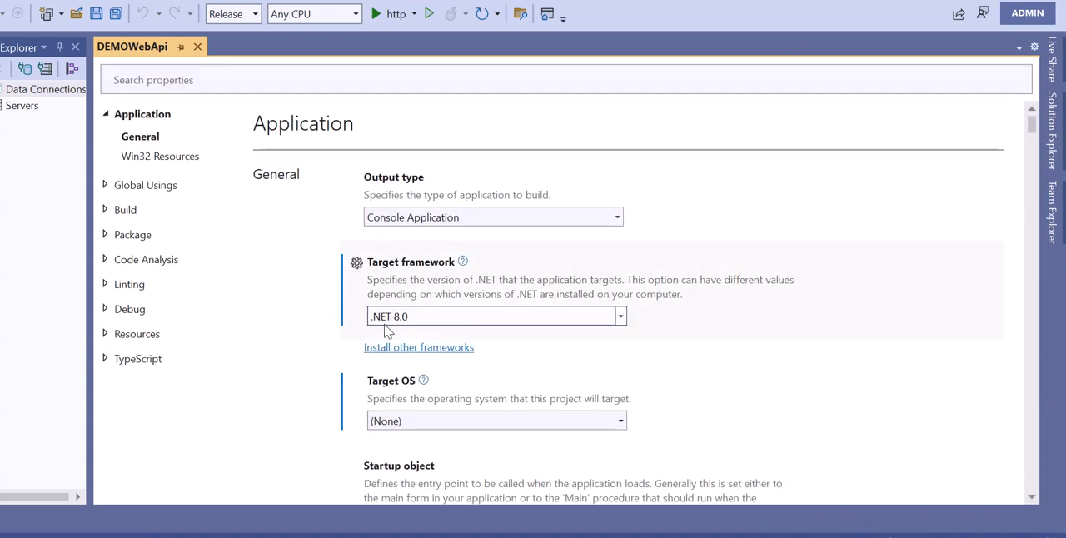
{"action": "scroll", "coordinate": [508, 319], "scroll_direction": "down", "scroll_amount": 1}
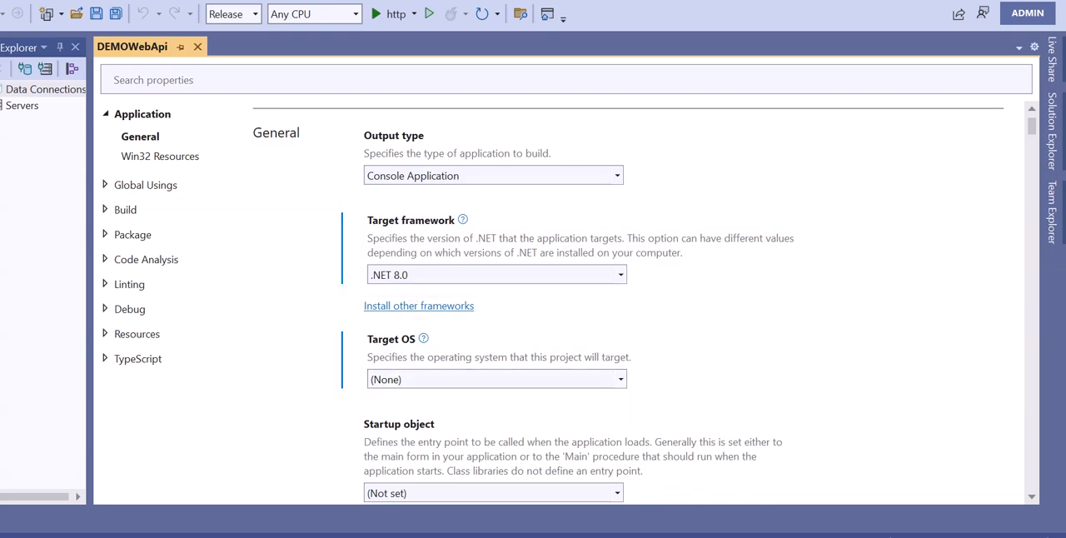
Switch back to the browser, expand release 8.0.0 and download the ASP.NET Core Runtime 8.0.0 Windows Hosting Bundle installer.
{"action": "left_click", "coordinate": [507, 504]}
{"action": "scroll", "coordinate": [316, 310], "scroll_direction": "down", "scroll_amount": 3}
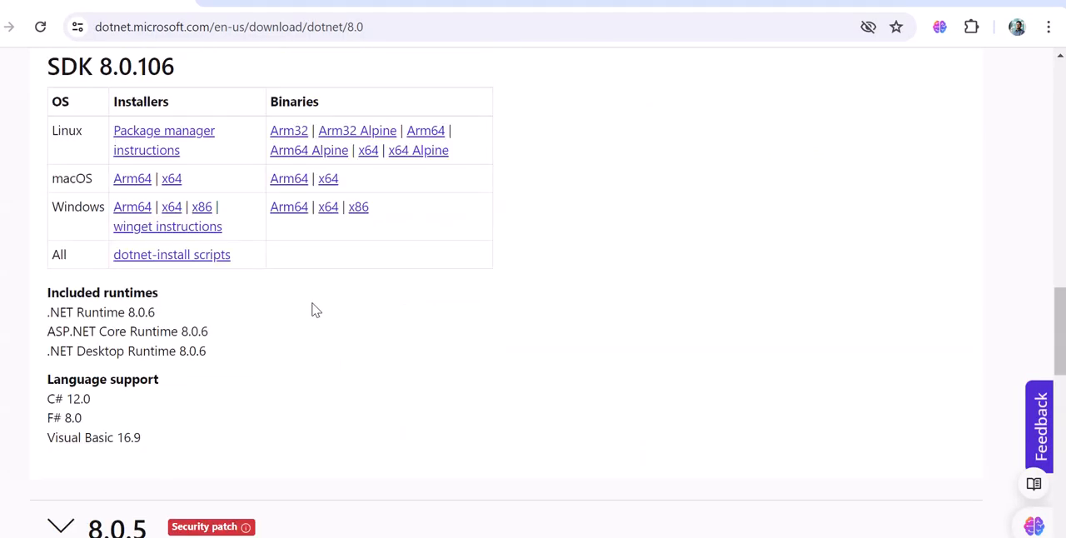
{"action": "scroll", "coordinate": [844, 407], "scroll_direction": "up", "scroll_amount": 5}
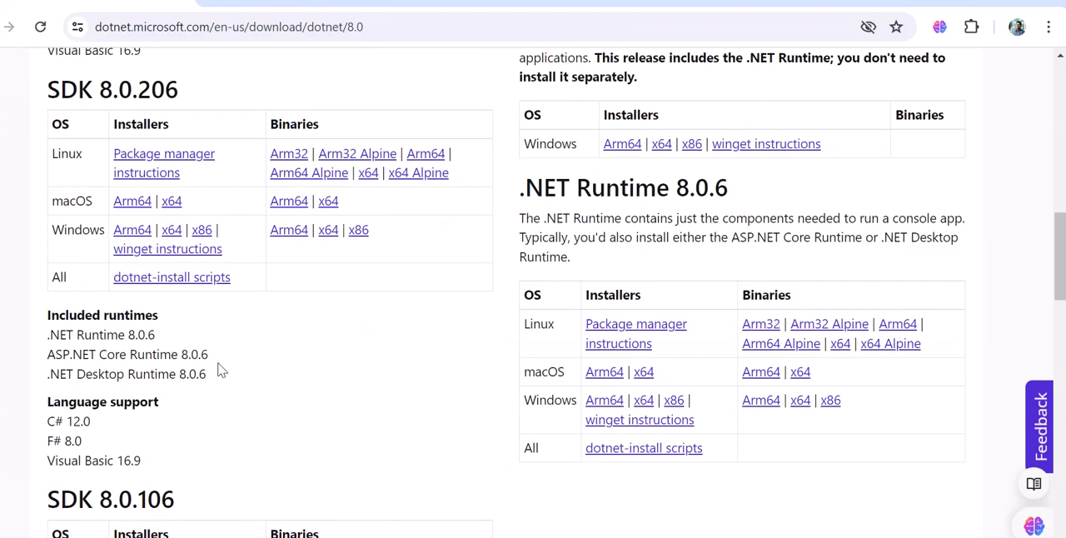
{"action": "scroll", "coordinate": [237, 372], "scroll_direction": "down", "scroll_amount": 3}
{"action": "scroll", "coordinate": [237, 372], "scroll_direction": "down", "scroll_amount": 10}
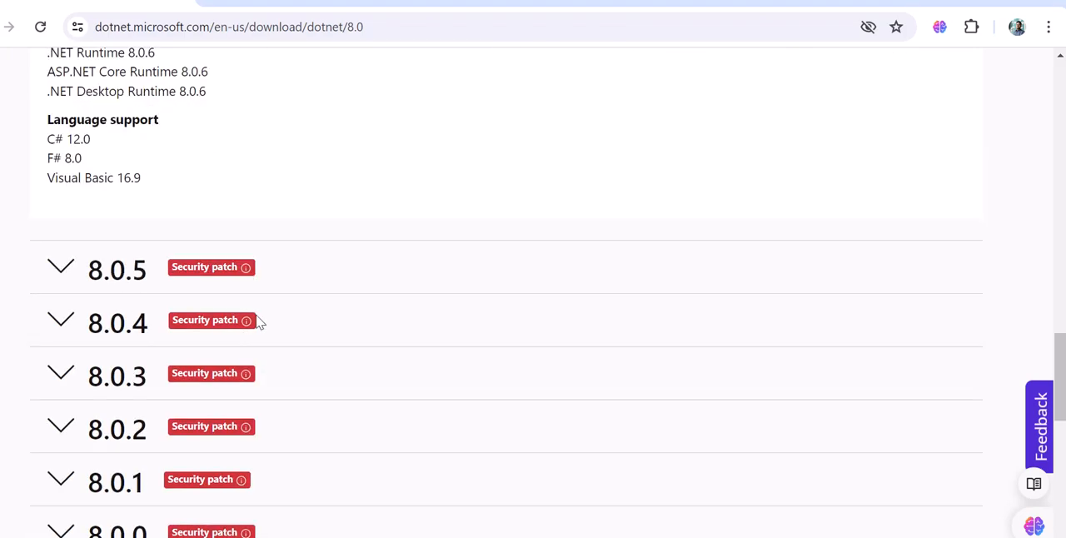
{"action": "scroll", "coordinate": [256, 318], "scroll_direction": "down", "scroll_amount": 1}
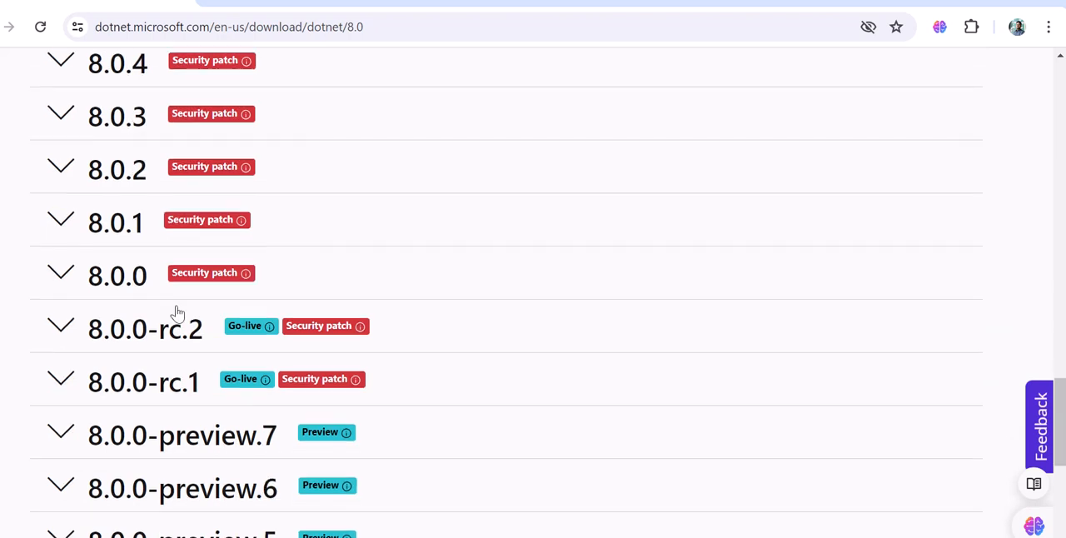
{"action": "left_click", "coordinate": [57, 273]}
{"action": "scroll", "coordinate": [388, 311], "scroll_direction": "down", "scroll_amount": 2}
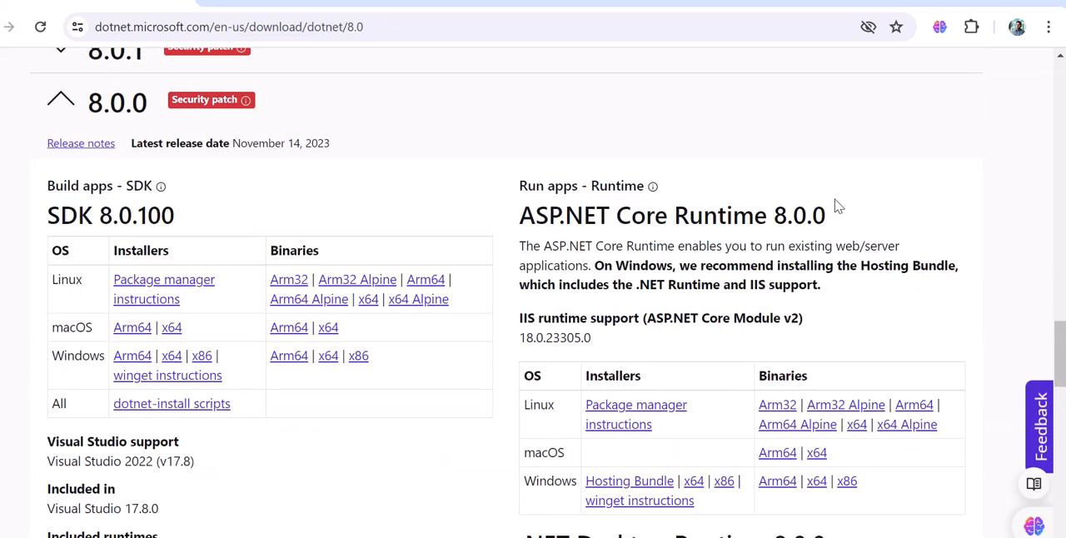
{"action": "scroll", "coordinate": [839, 207], "scroll_direction": "down", "scroll_amount": 1}
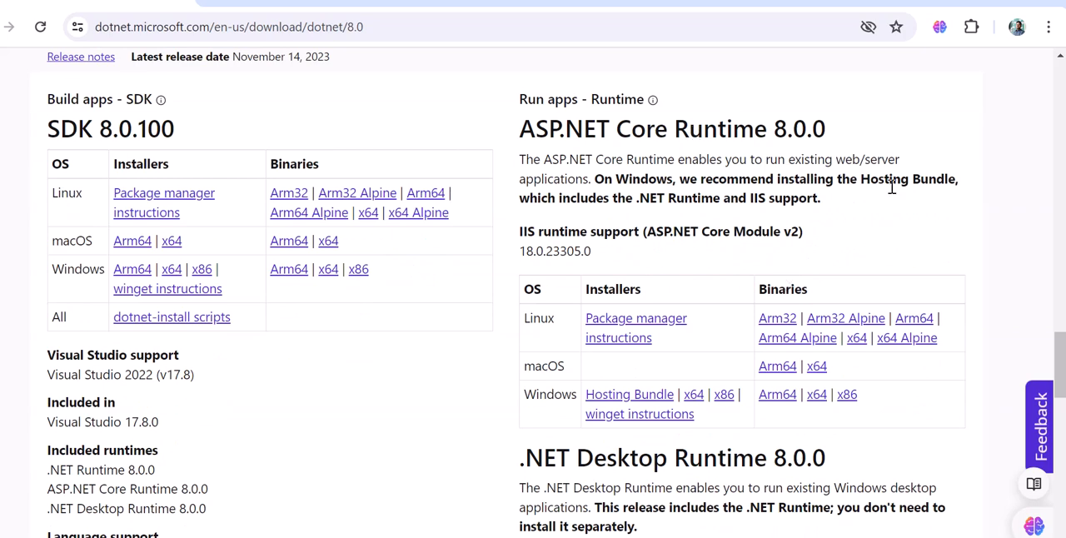
{"action": "scroll", "coordinate": [649, 377], "scroll_direction": "down", "scroll_amount": 1}
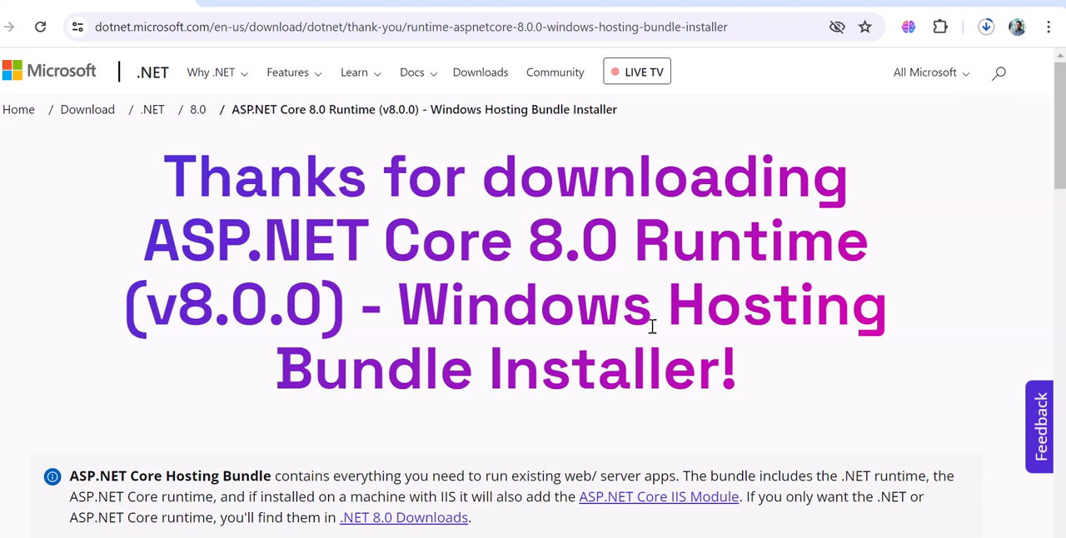
Return to the .NET 8.0 download page, expand release 8.0.0 again and review its SDK and runtime installers.
{"action": "left_click", "coordinate": [952, 70]}
{"action": "key", "text": "alt+Left"}
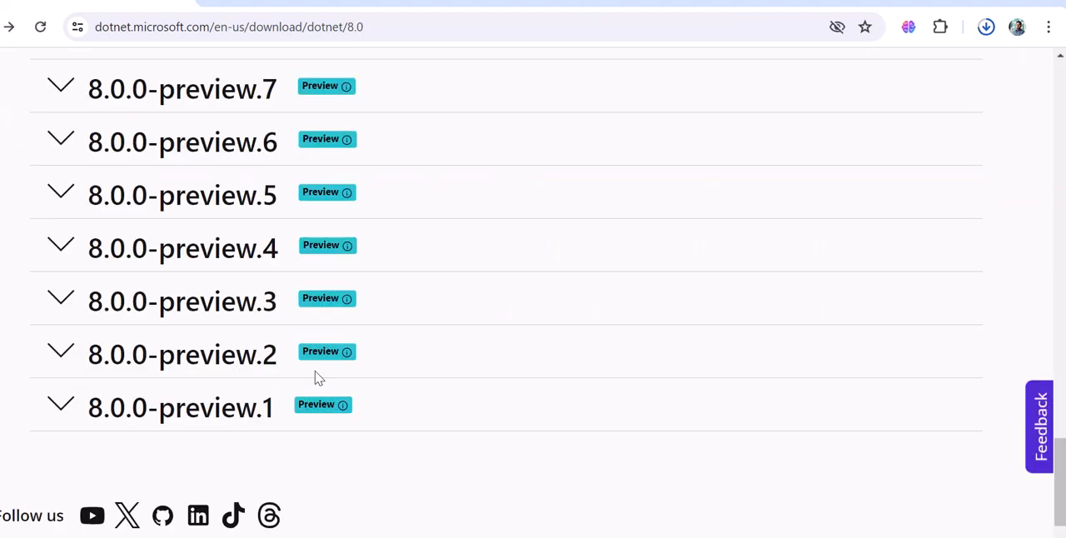
{"action": "scroll", "coordinate": [117, 238], "scroll_direction": "up", "scroll_amount": 3}
{"action": "scroll", "coordinate": [67, 155], "scroll_direction": "up", "scroll_amount": 1}
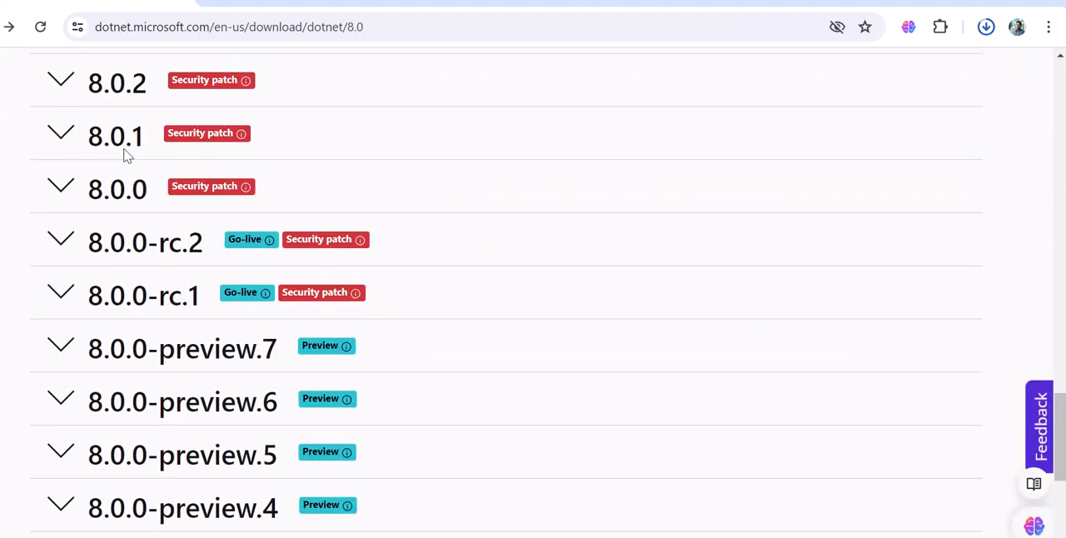
{"action": "left_click", "coordinate": [61, 187]}
{"action": "scroll", "coordinate": [350, 269], "scroll_direction": "down", "scroll_amount": 2}
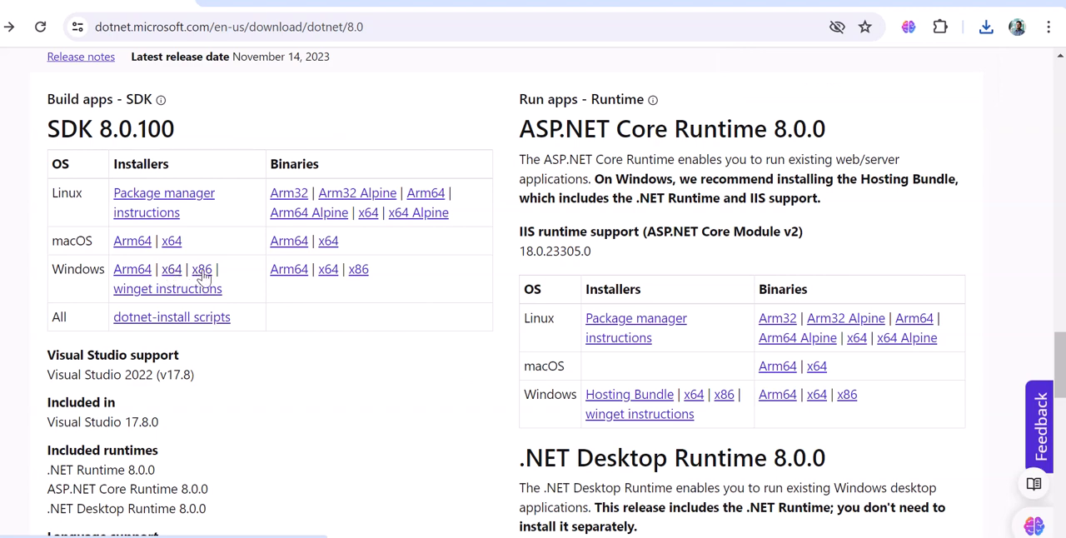
{"action": "scroll", "coordinate": [683, 381], "scroll_direction": "down", "scroll_amount": 3}
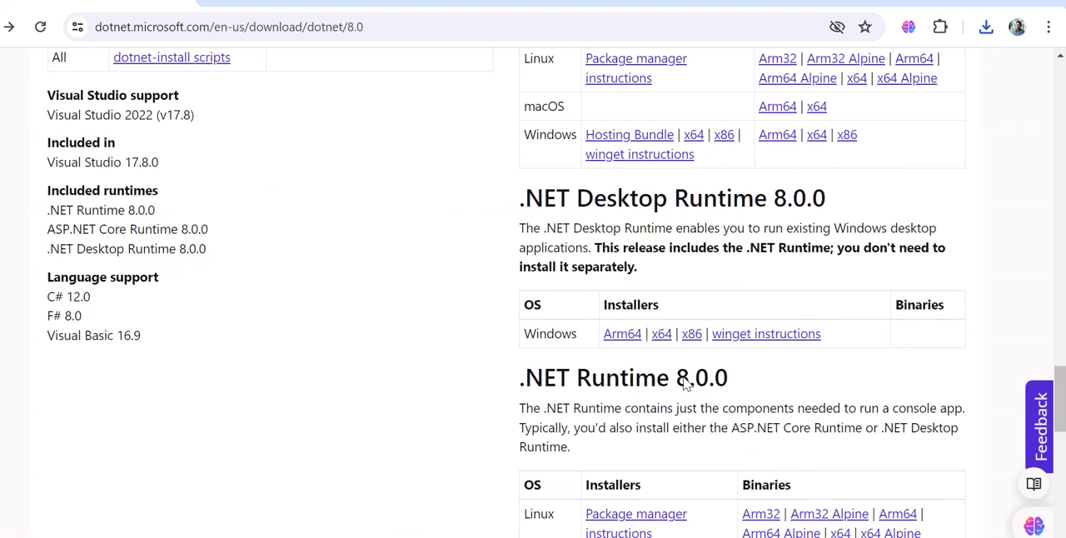
{"action": "scroll", "coordinate": [690, 392], "scroll_direction": "down", "scroll_amount": 2}
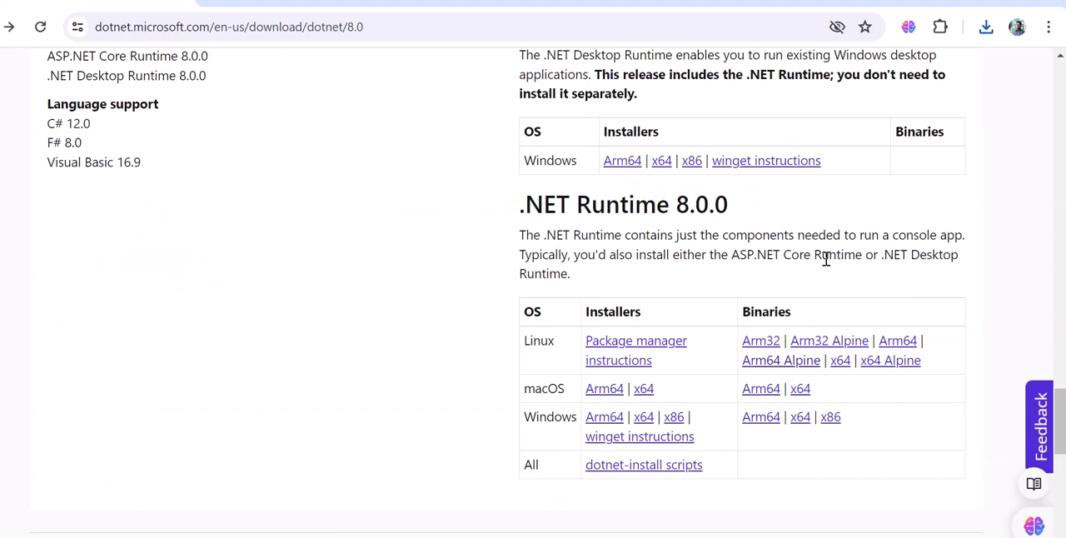
{"action": "scroll", "coordinate": [826, 259], "scroll_direction": "up", "scroll_amount": 4}
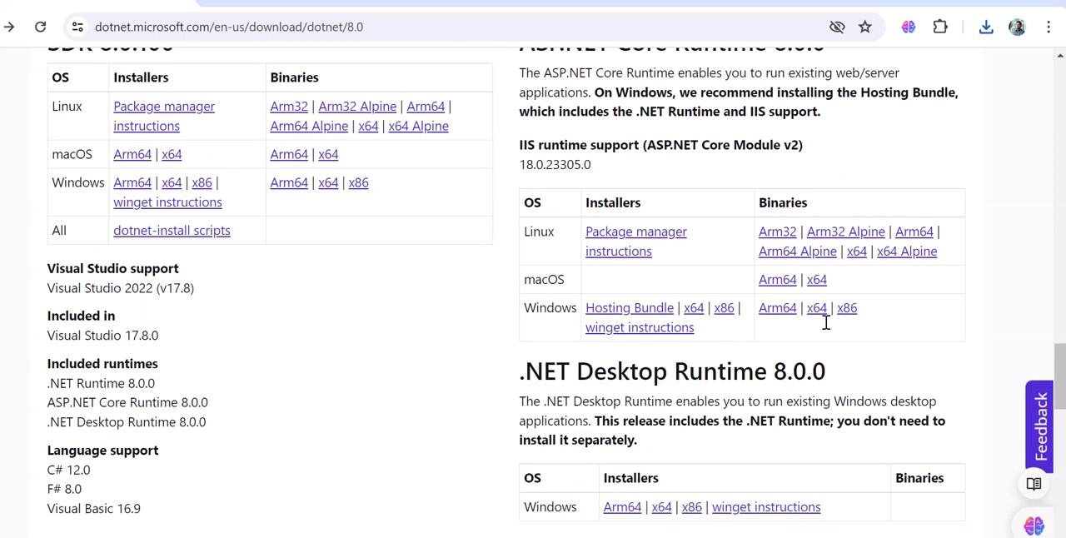
{"action": "scroll", "coordinate": [826, 323], "scroll_direction": "up", "scroll_amount": 2}
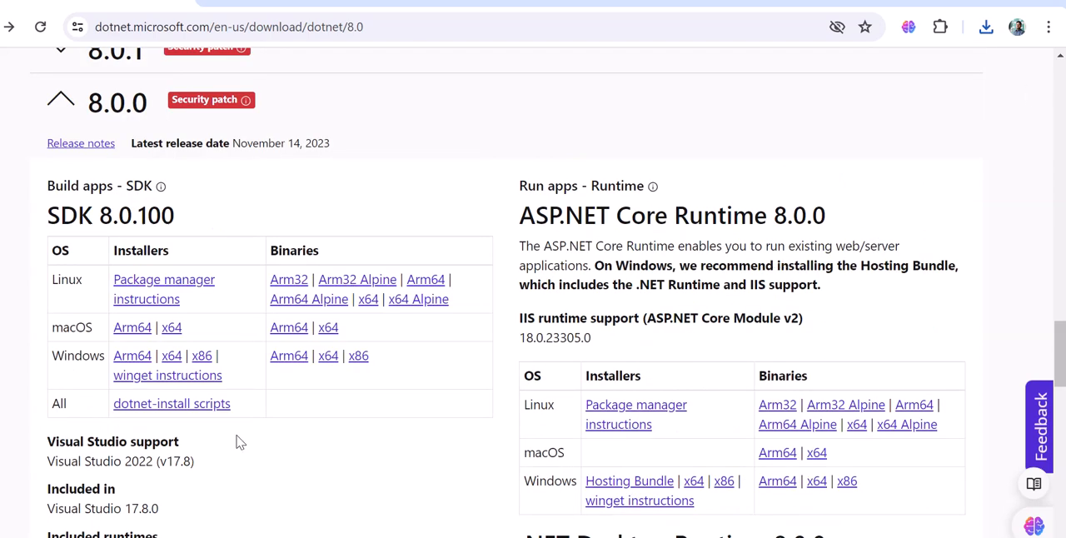
Open Programs and Features in the Windows Control Panel to review the installed programs.
{"action": "key", "text": "super"}
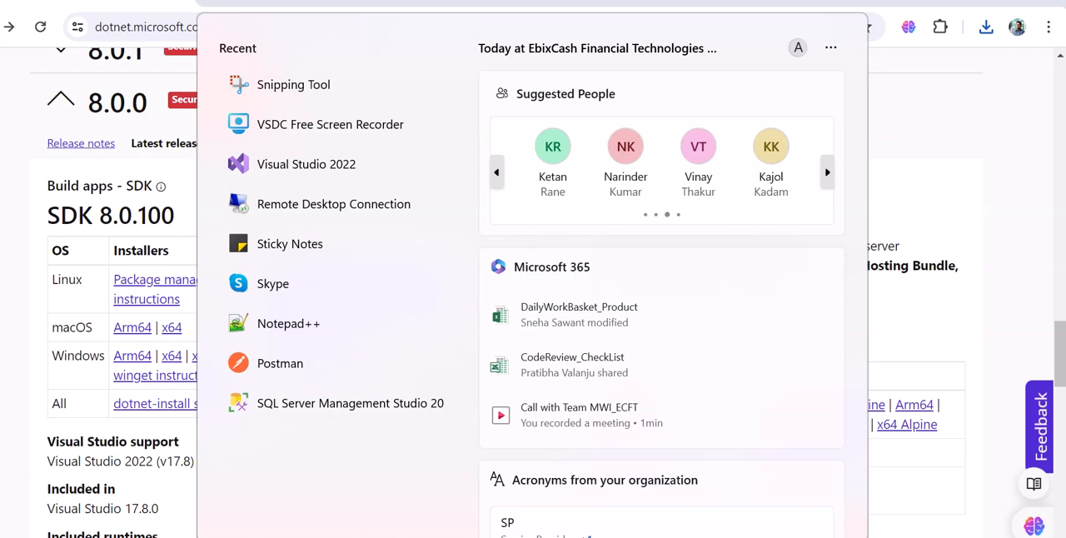
{"action": "type", "text": "contr"}
{"action": "left_click", "coordinate": [339, 147]}
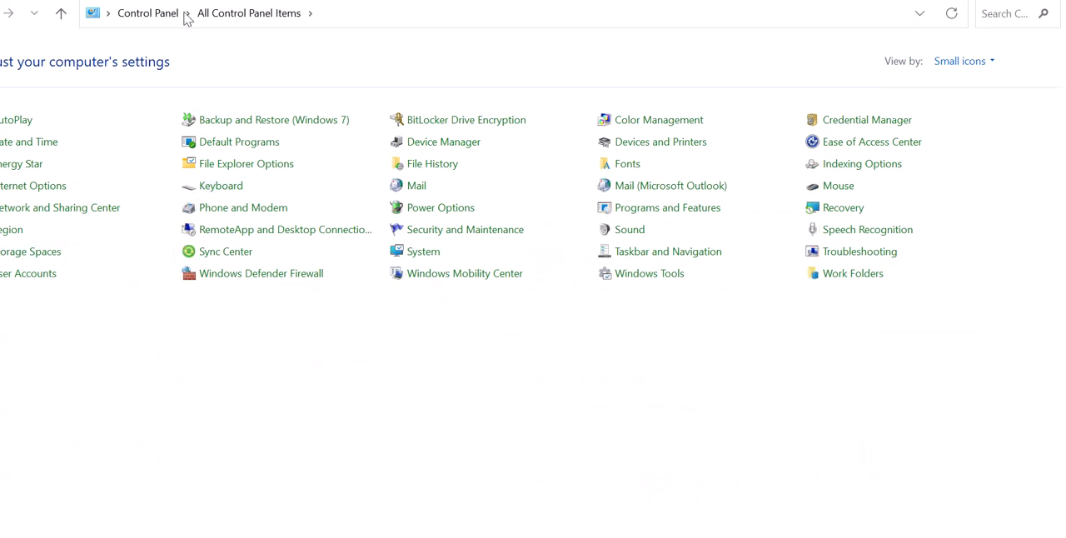
{"action": "left_click", "coordinate": [158, 12]}
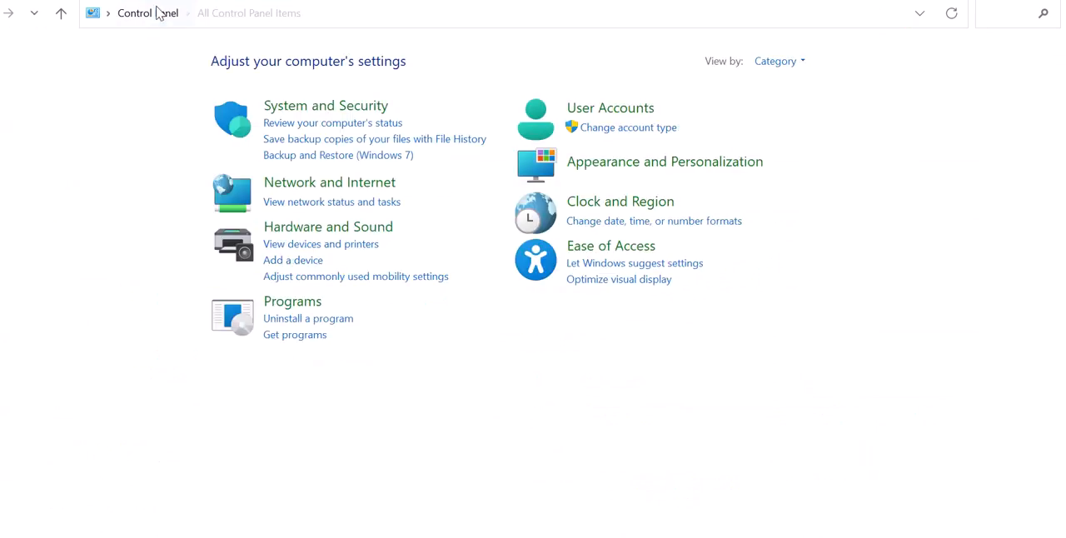
{"action": "left_click", "coordinate": [291, 303]}
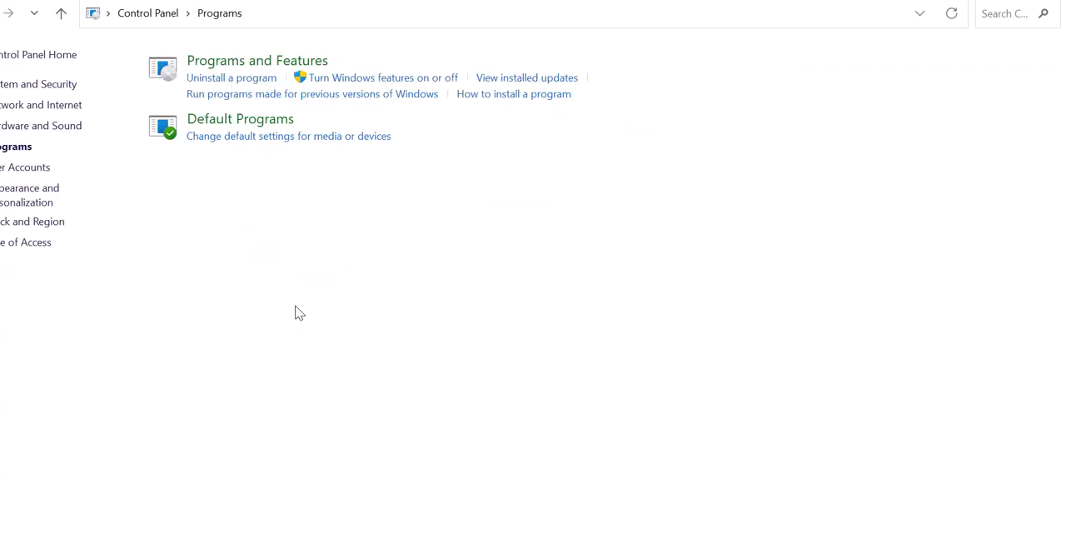
{"action": "left_click", "coordinate": [247, 65]}
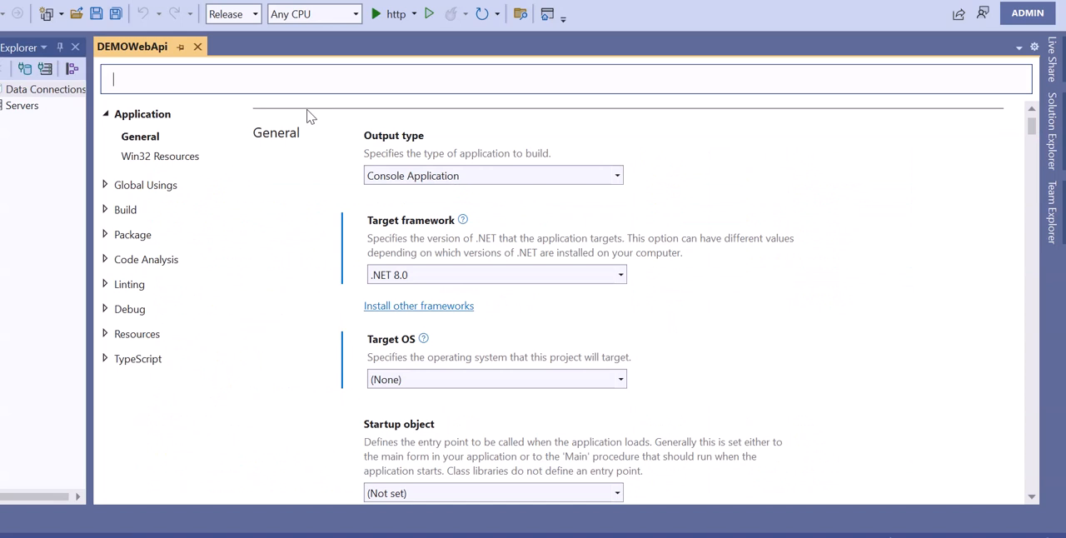
Return to Visual Studio, close the DEMOWebApi properties page, and show Solution Explorer with a slightly wider pane.
{"action": "left_click", "coordinate": [197, 47]}
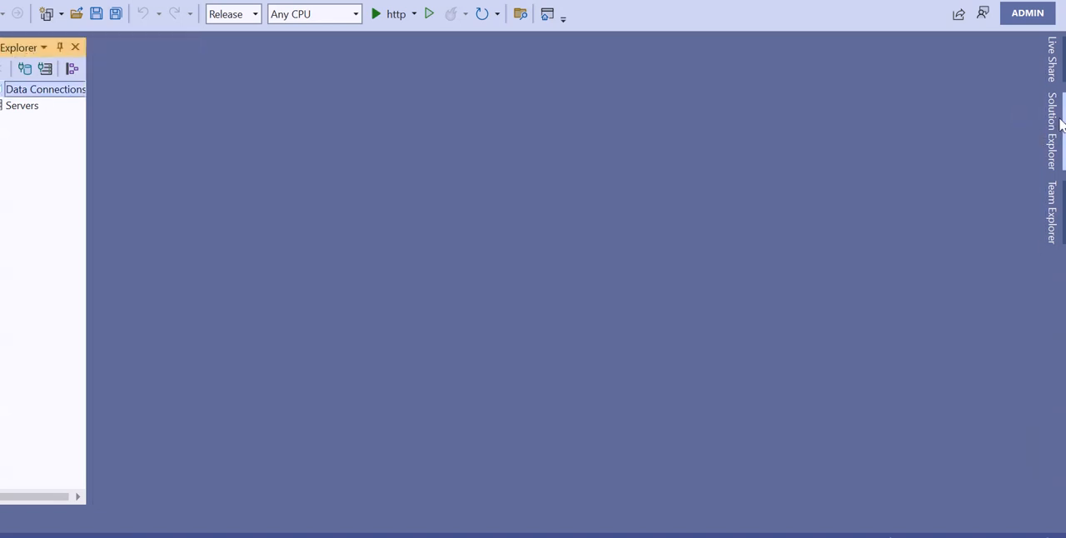
{"action": "left_click", "coordinate": [1051, 131]}
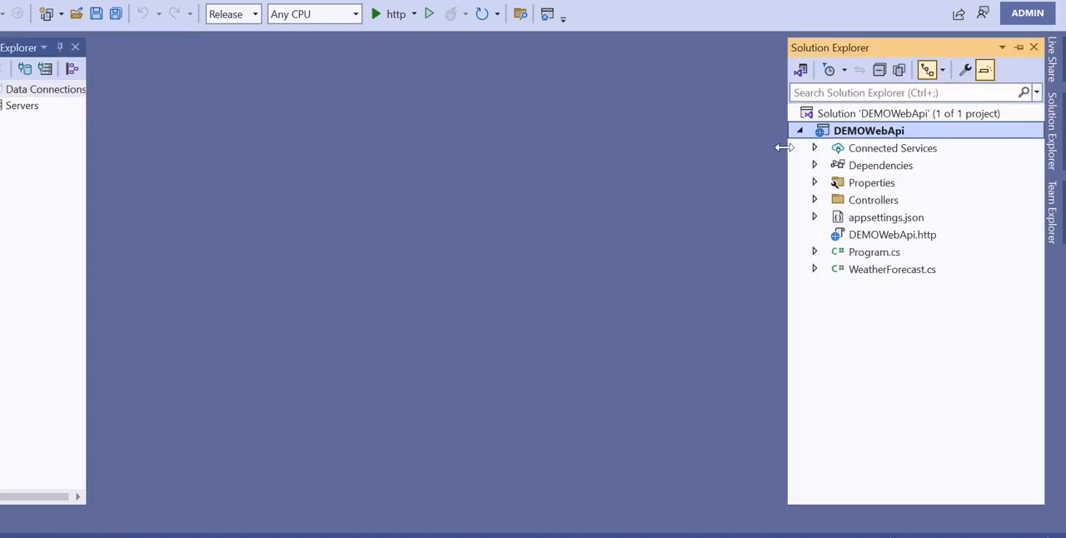
{"action": "left_click_drag", "start_coordinate": [783, 150], "coordinate": [739, 155]}
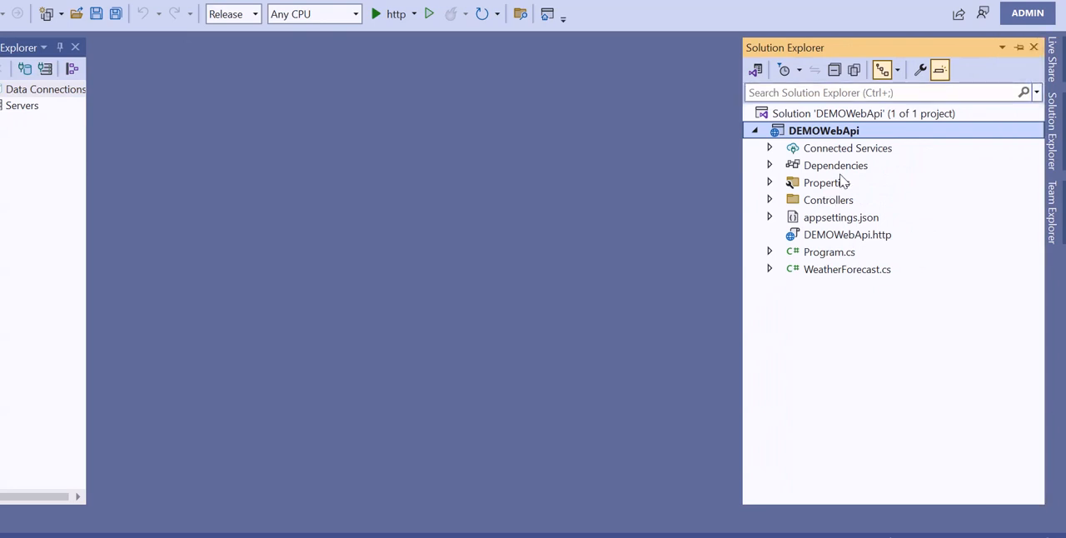
Open the Publish page of the DEMOWebApi project and check the actions available for FolderProfile.pubxml.
{"action": "right_click", "coordinate": [868, 132]}
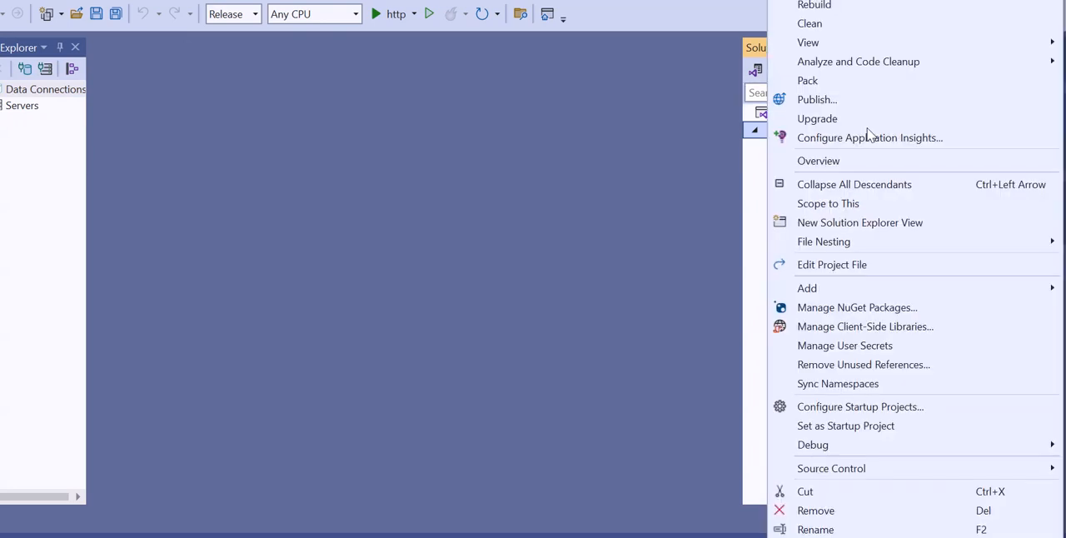
{"action": "left_click", "coordinate": [817, 100]}
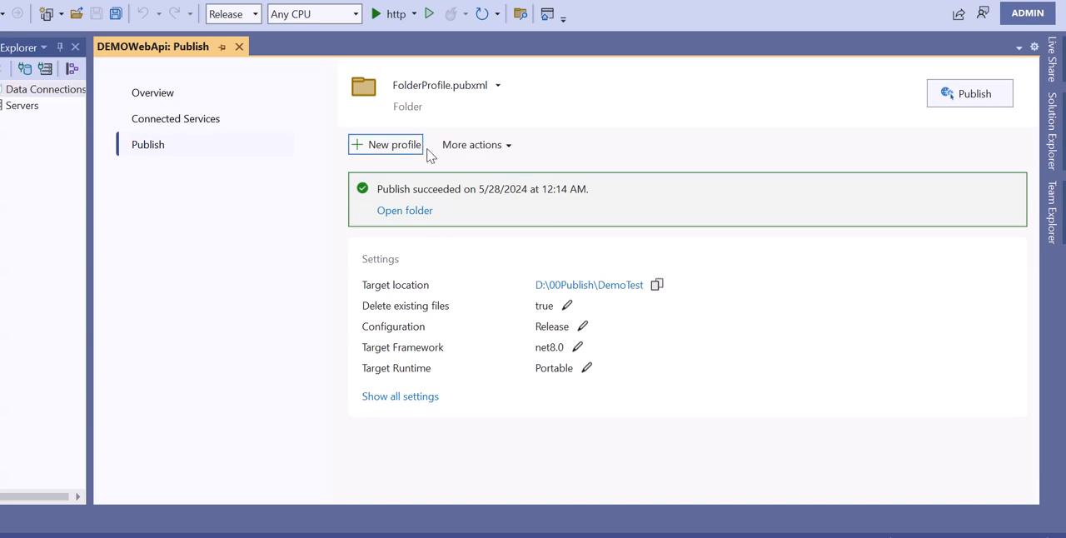
{"action": "left_click", "coordinate": [478, 154]}
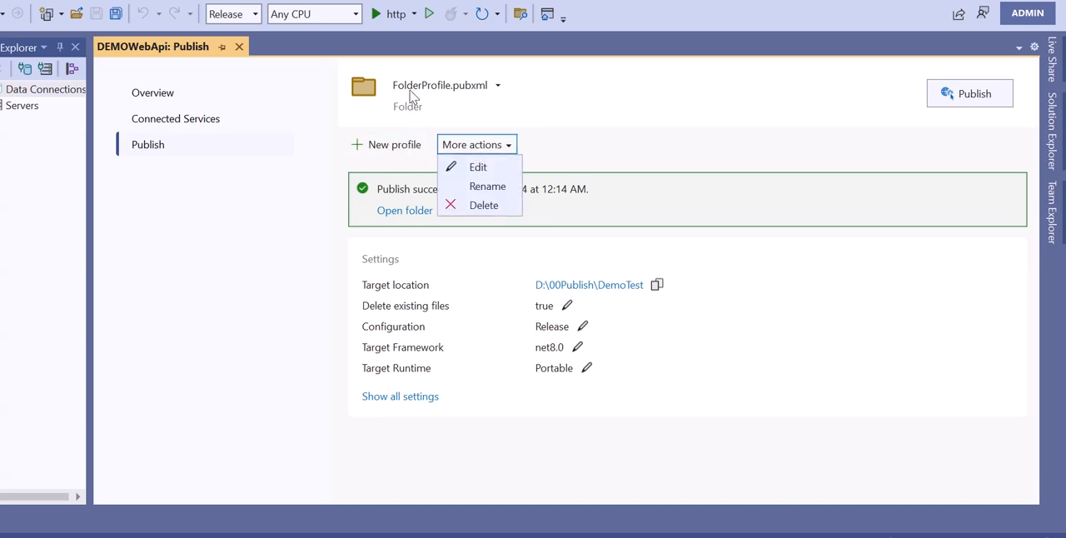
{"action": "left_click", "coordinate": [655, 100]}
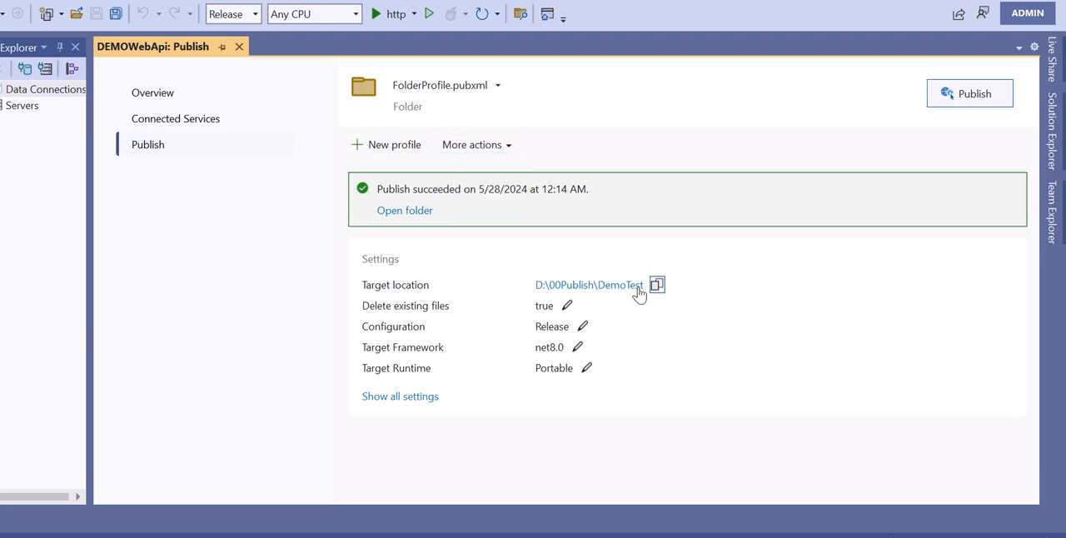
Show all settings of the publish profile, review the connection's target location, and close the dialog without saving.
{"action": "left_click", "coordinate": [395, 400]}
{"action": "left_click", "coordinate": [268, 133]}
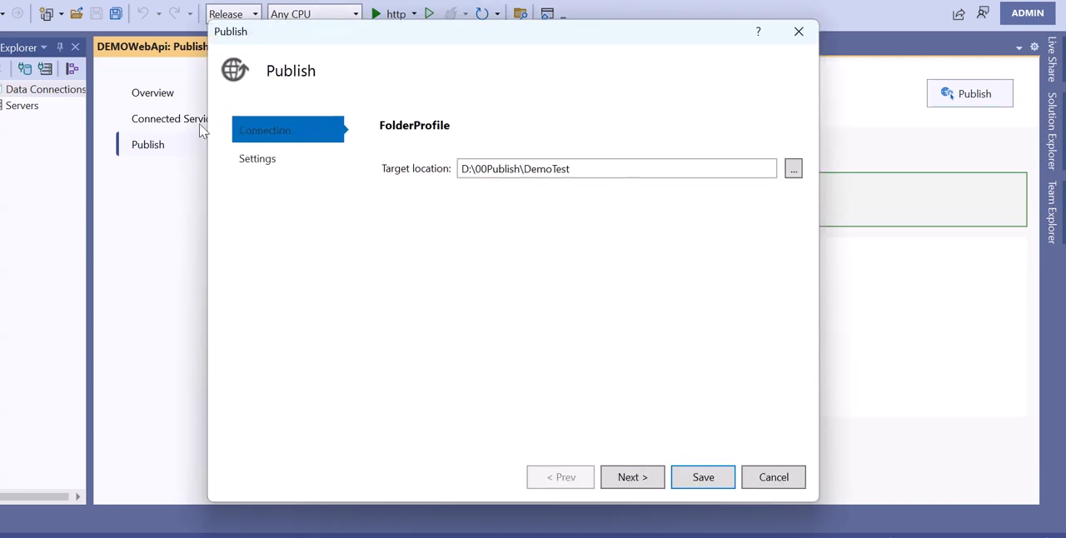
{"action": "left_click_drag", "start_coordinate": [604, 172], "coordinate": [473, 177]}
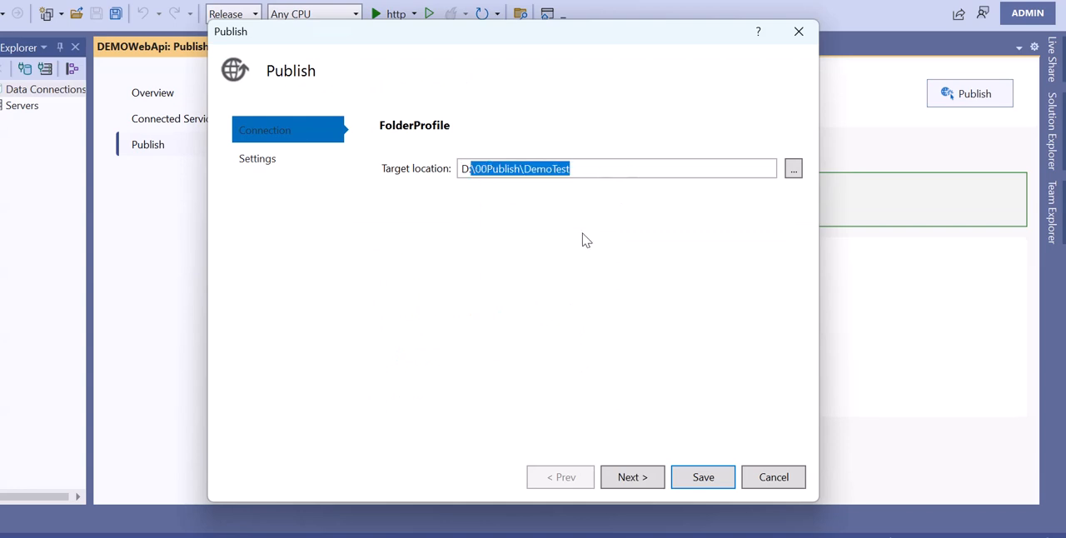
{"action": "left_click", "coordinate": [625, 170]}
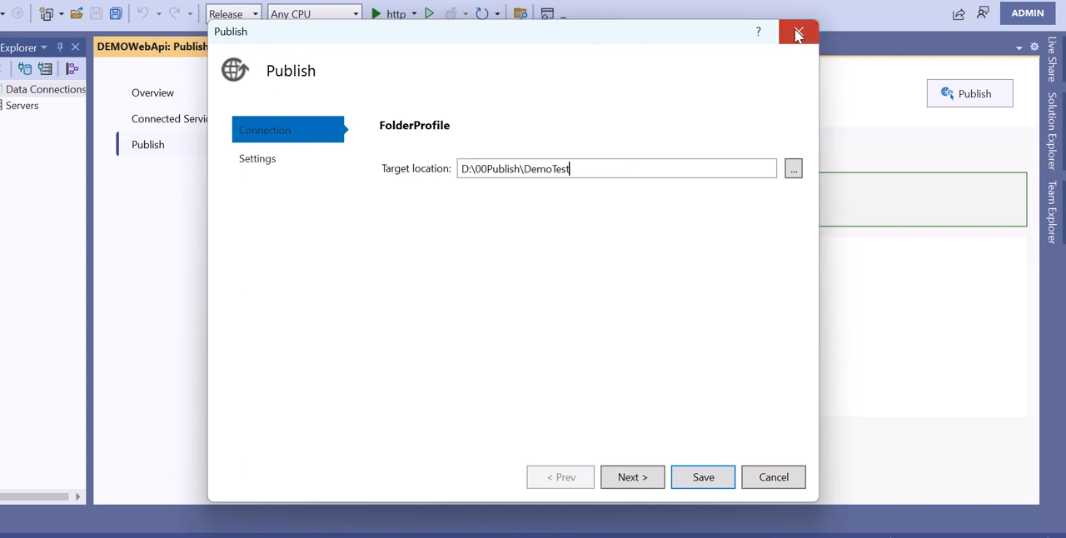
{"action": "left_click", "coordinate": [800, 32]}
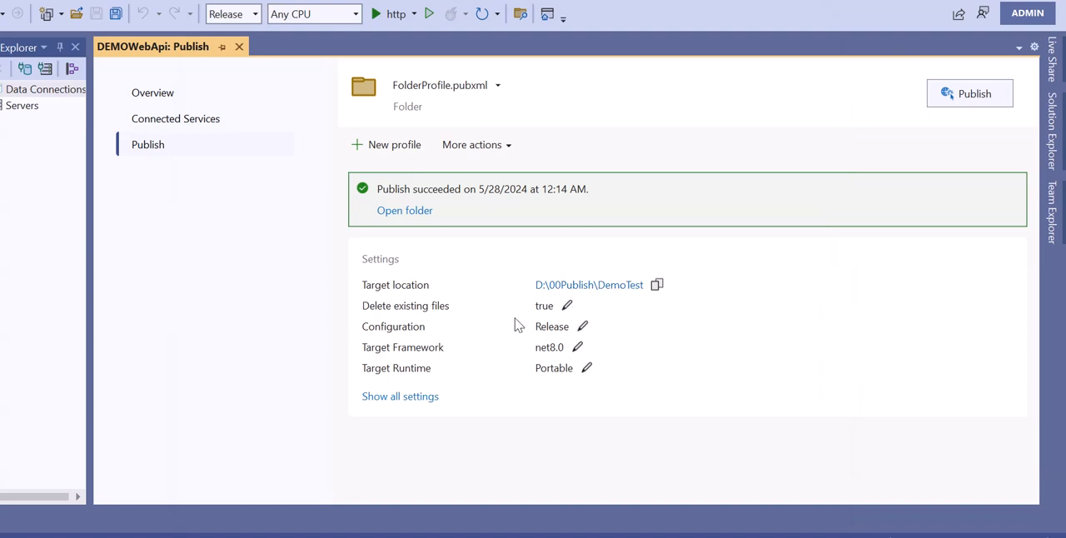
Open the profile's delete-existing-files setting, examine the File Publish Options and Databases sections, and cancel without saving.
{"action": "left_click", "coordinate": [567, 306]}
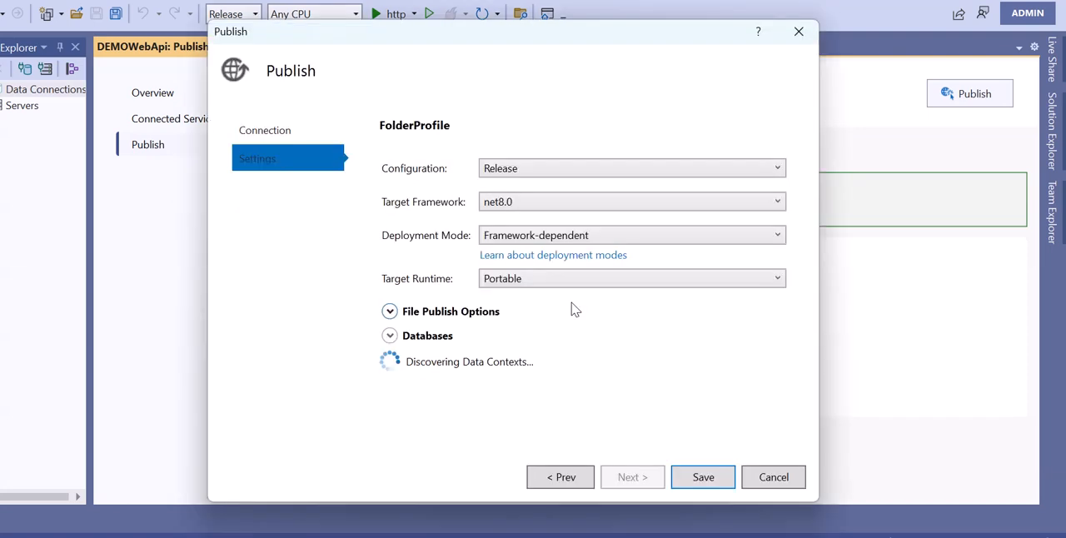
{"action": "left_click", "coordinate": [389, 335]}
{"action": "left_click", "coordinate": [389, 312]}
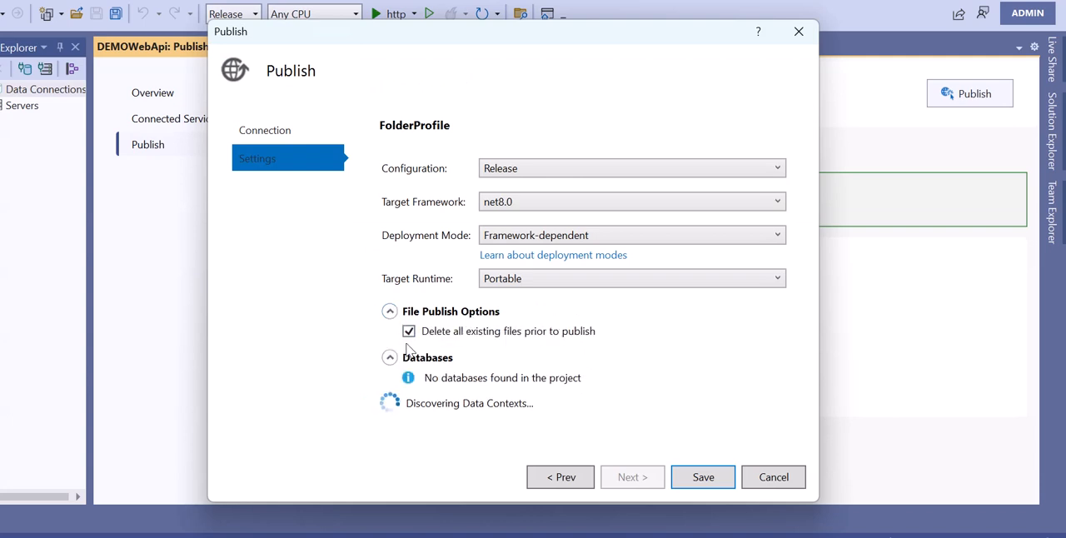
{"action": "left_click", "coordinate": [777, 479]}
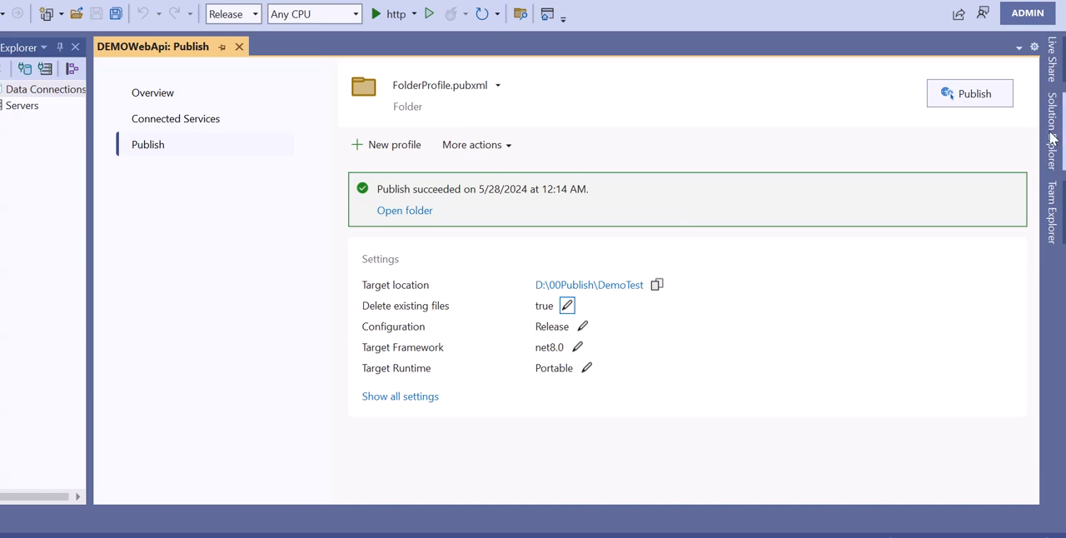
Check the available solution configurations and open the publish profile's target location.
{"action": "left_click", "coordinate": [241, 14]}
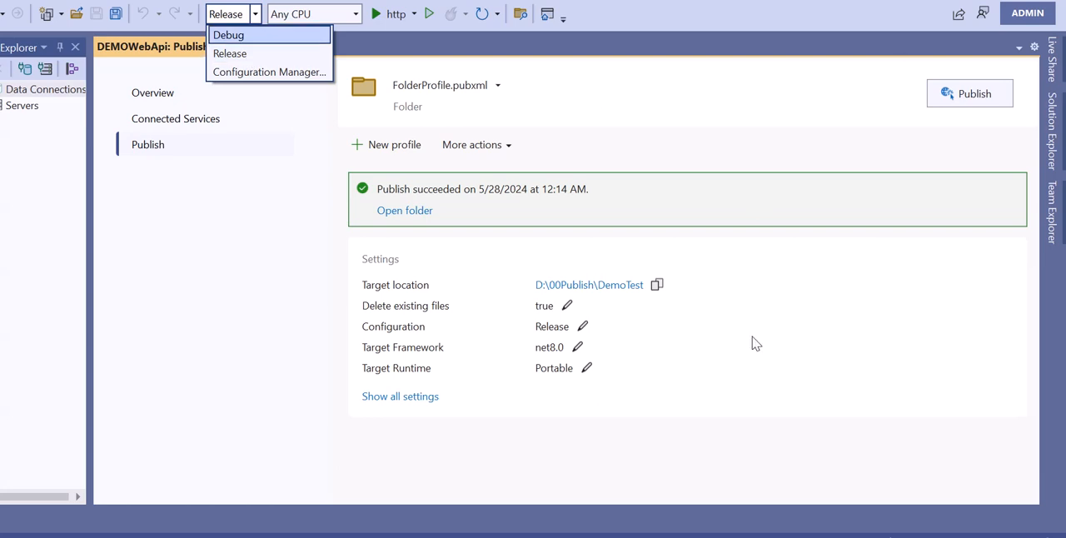
{"action": "left_click", "coordinate": [603, 286]}
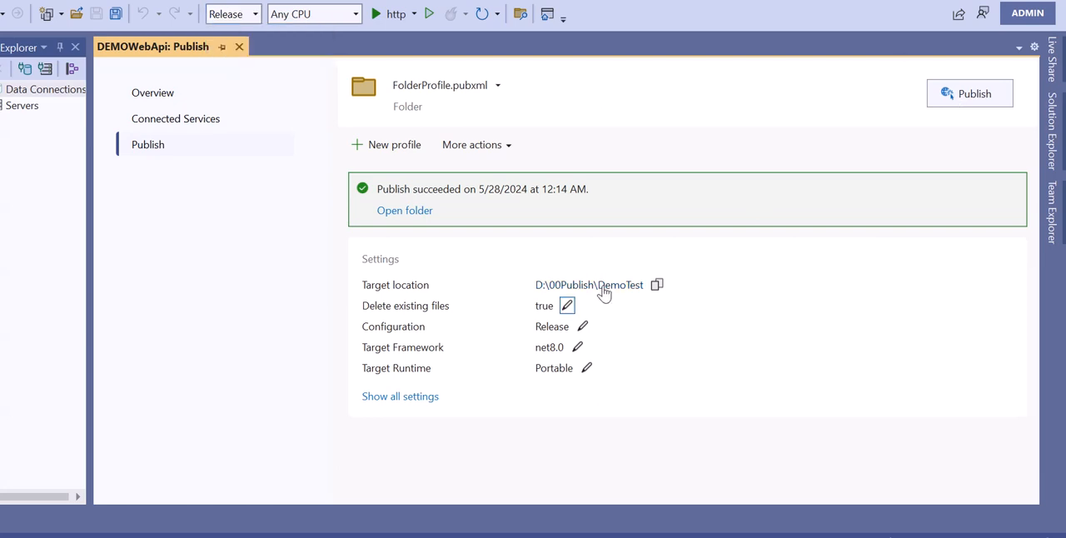
{"action": "left_click", "coordinate": [608, 287]}
Publish DEMOWebApi with FolderProfile.pubxml to D:\00Publish\DemoTest and close Solution Explorer.
{"action": "left_click", "coordinate": [975, 94]}
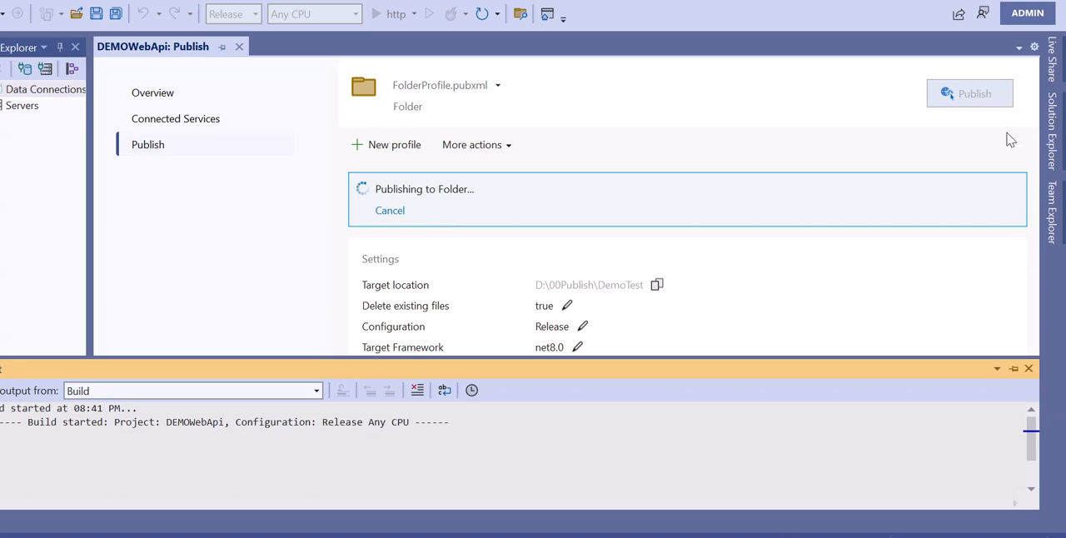
{"action": "left_click", "coordinate": [1054, 125]}
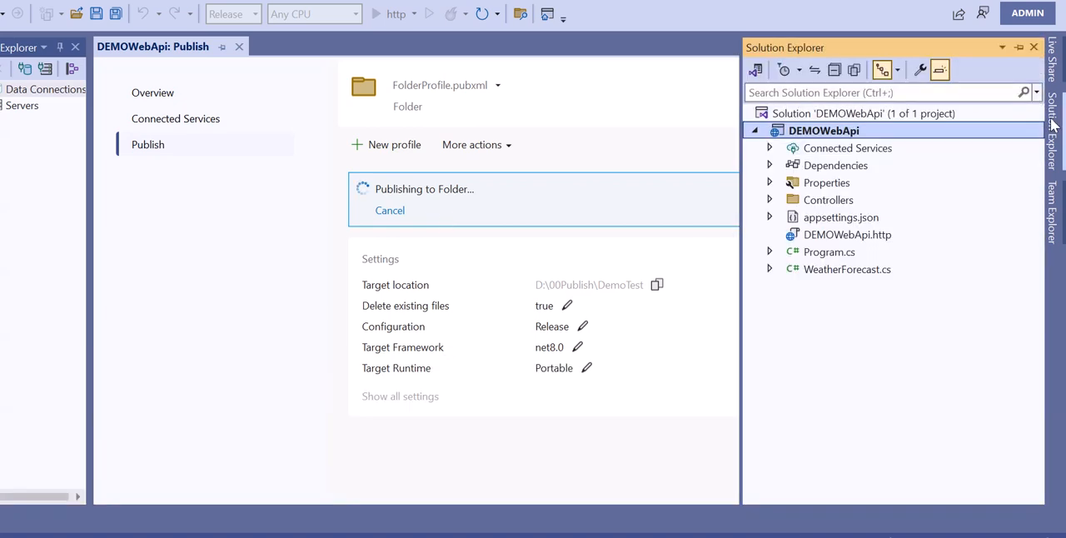
{"action": "left_click", "coordinate": [1033, 49]}
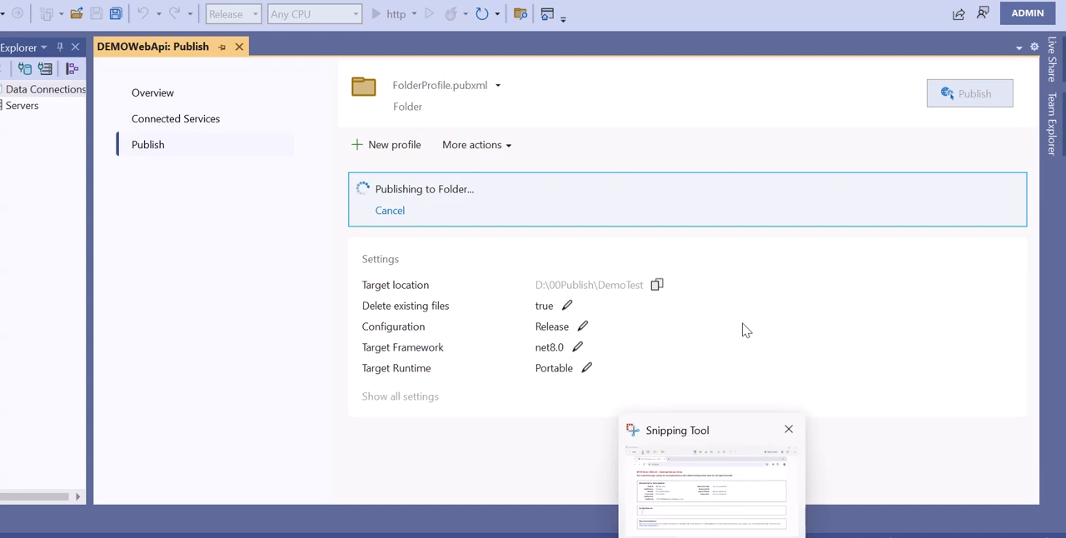
Open the published DemoTest folder from the target location and select its full path, D:\00Publish\DemoTest.
{"action": "left_click", "coordinate": [595, 289]}
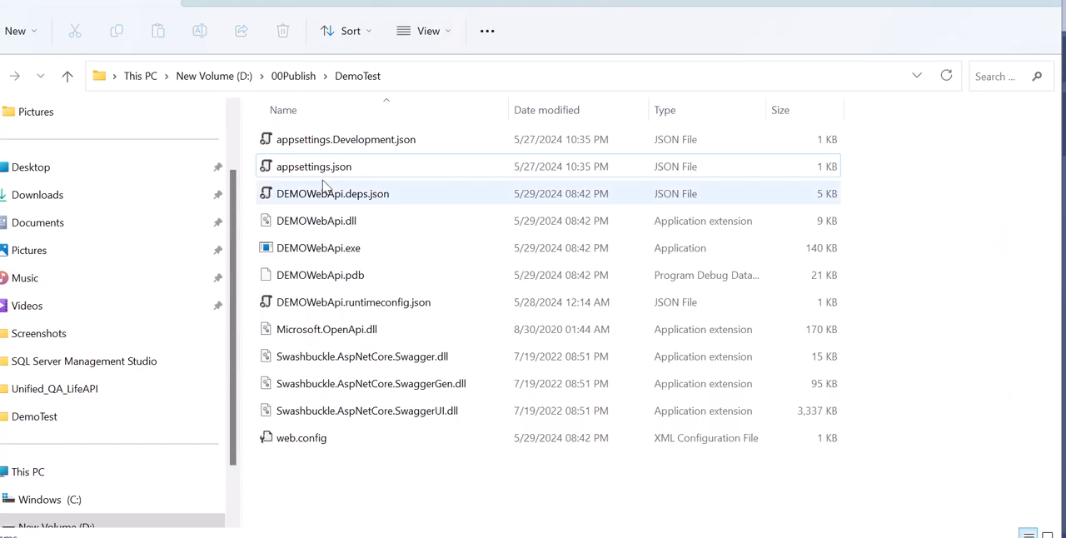
{"action": "left_click", "coordinate": [408, 78]}
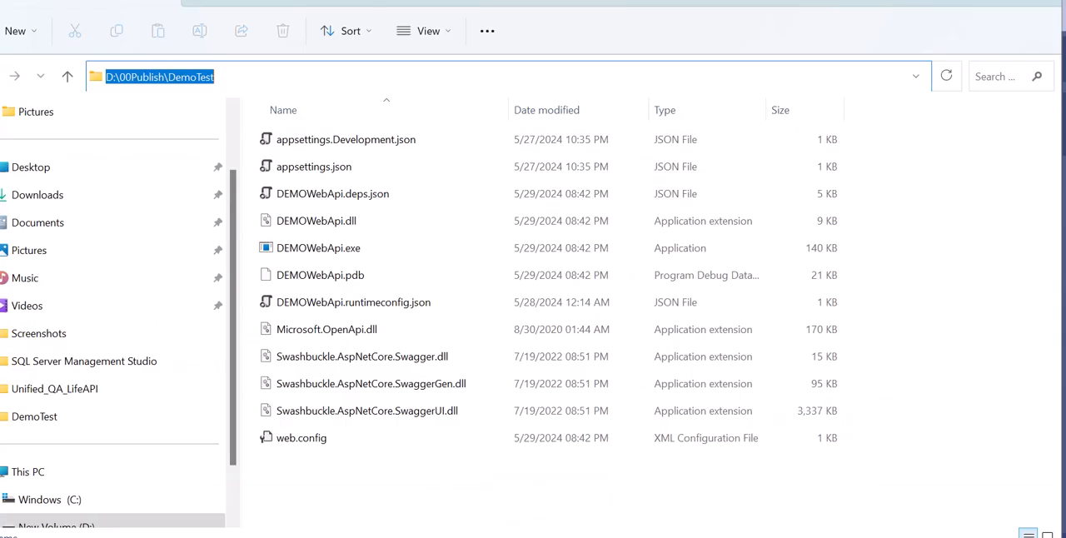
{"action": "mouse_move", "coordinate": [675, 535]}
{"action": "left_click", "coordinate": [676, 502]}
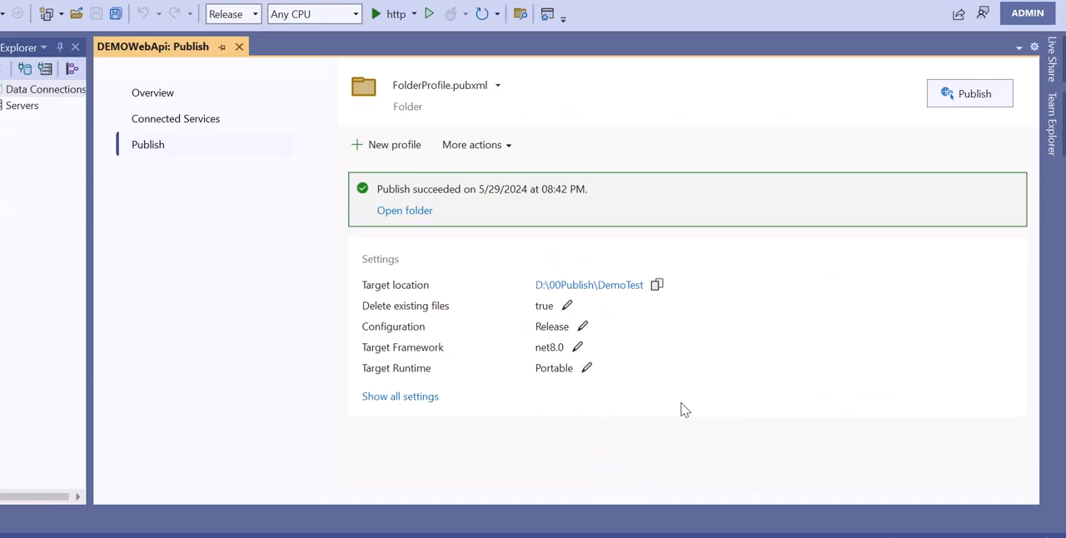
{"action": "left_click", "coordinate": [619, 286]}
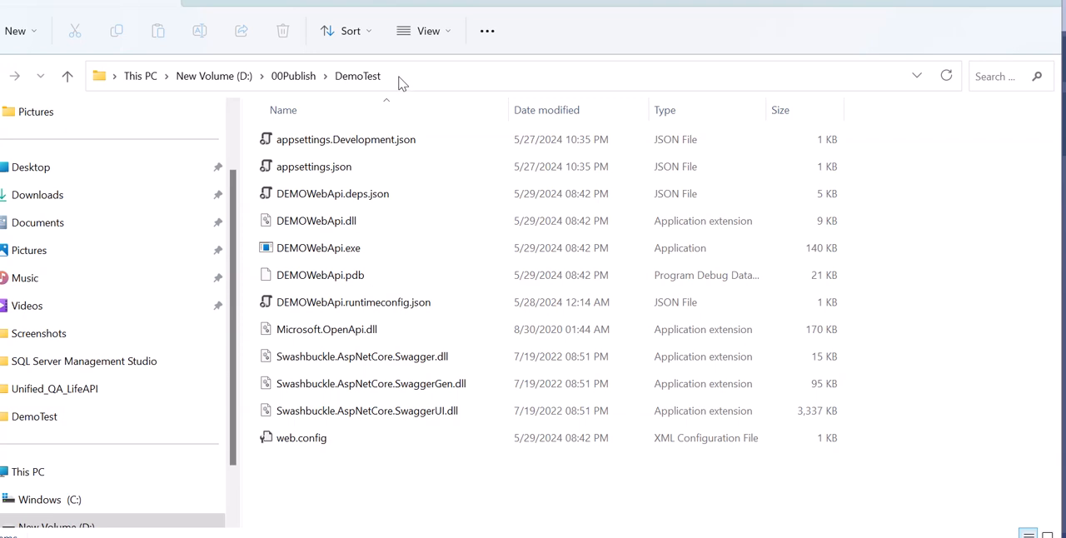
{"action": "left_click", "coordinate": [425, 72]}
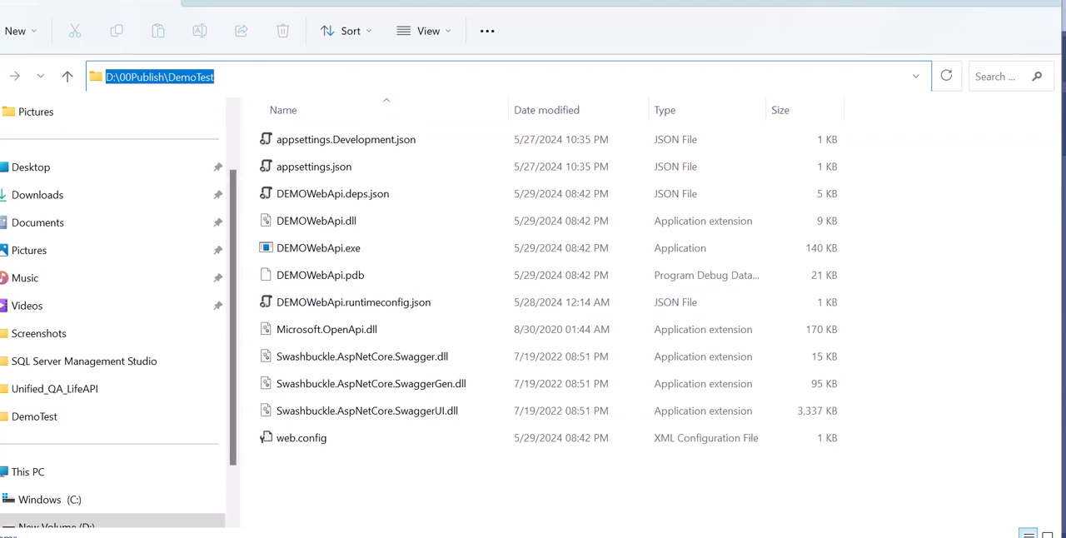
Search Windows for "iis" and open Internet Information Services (IIS) Manager.
{"action": "key", "text": "super"}
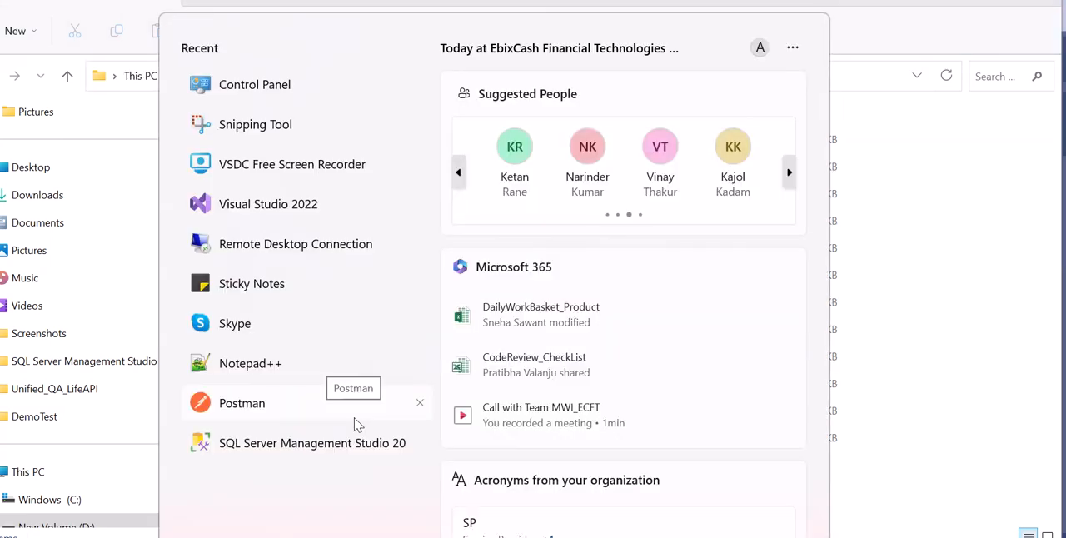
{"action": "type", "text": "iis"}
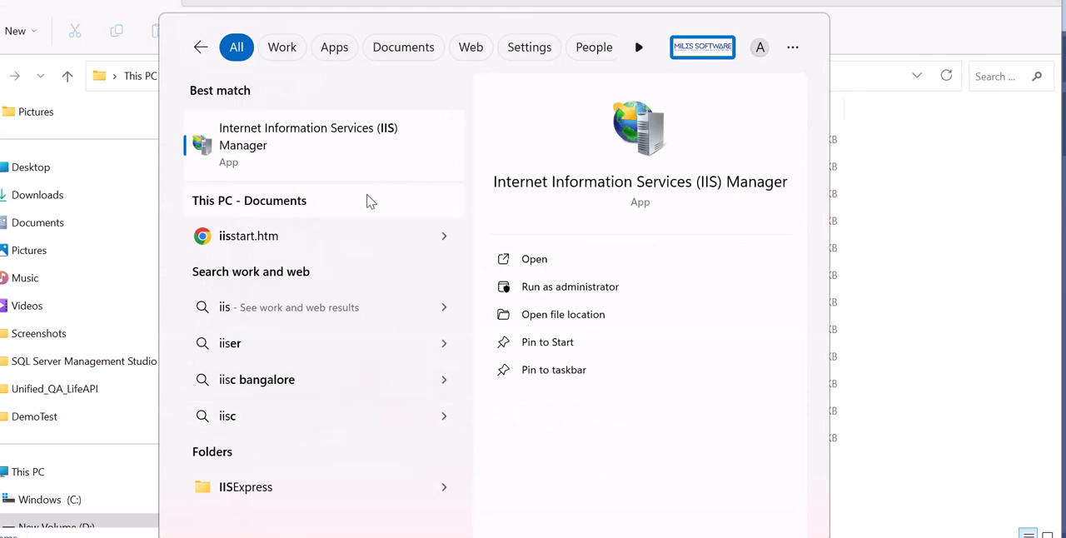
{"action": "left_click", "coordinate": [335, 155]}
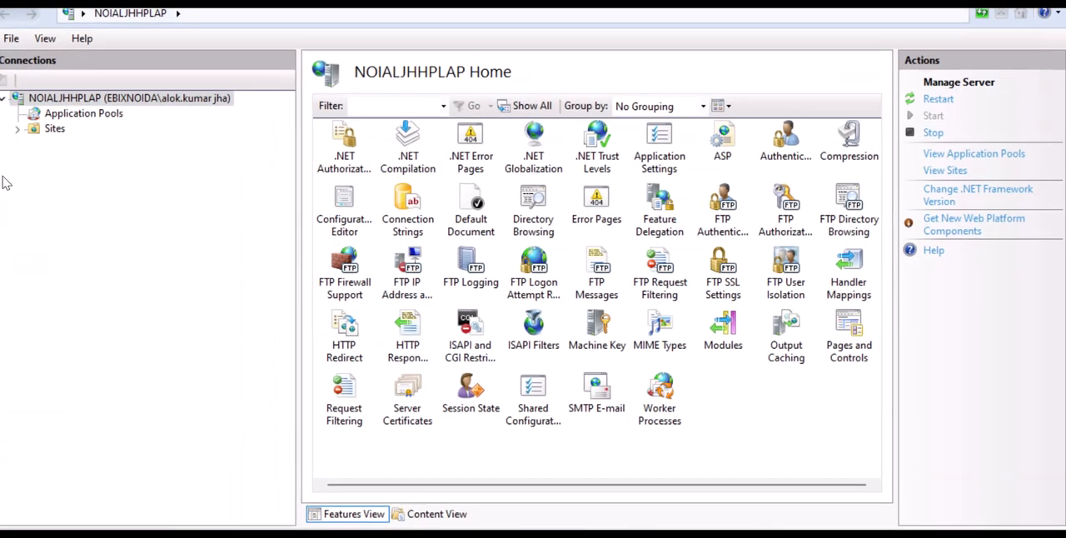
Expand the server's Sites node, review the Default Web Site, and check the options for Application Pools.
{"action": "left_click", "coordinate": [19, 131]}
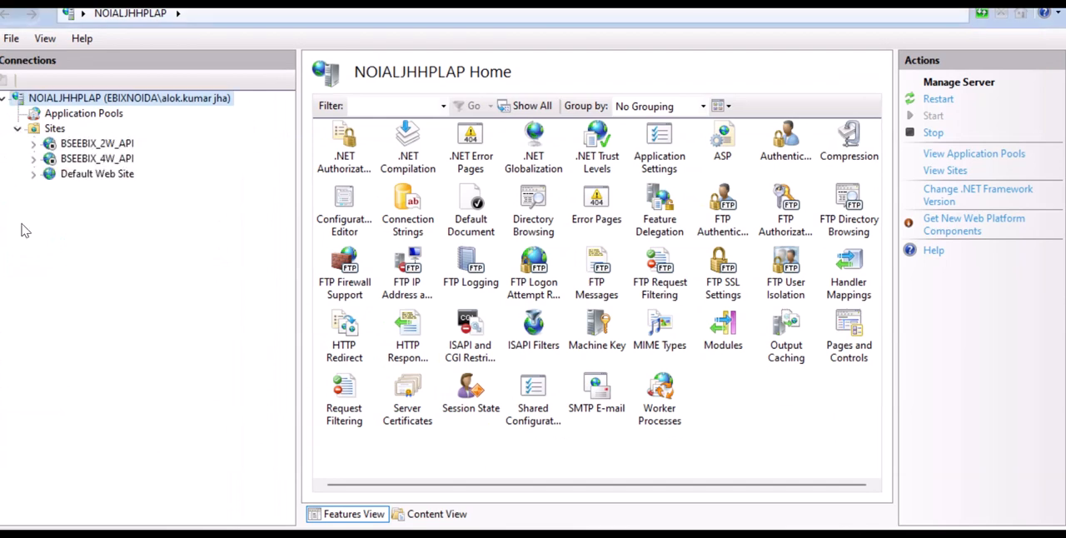
{"action": "left_click", "coordinate": [33, 174]}
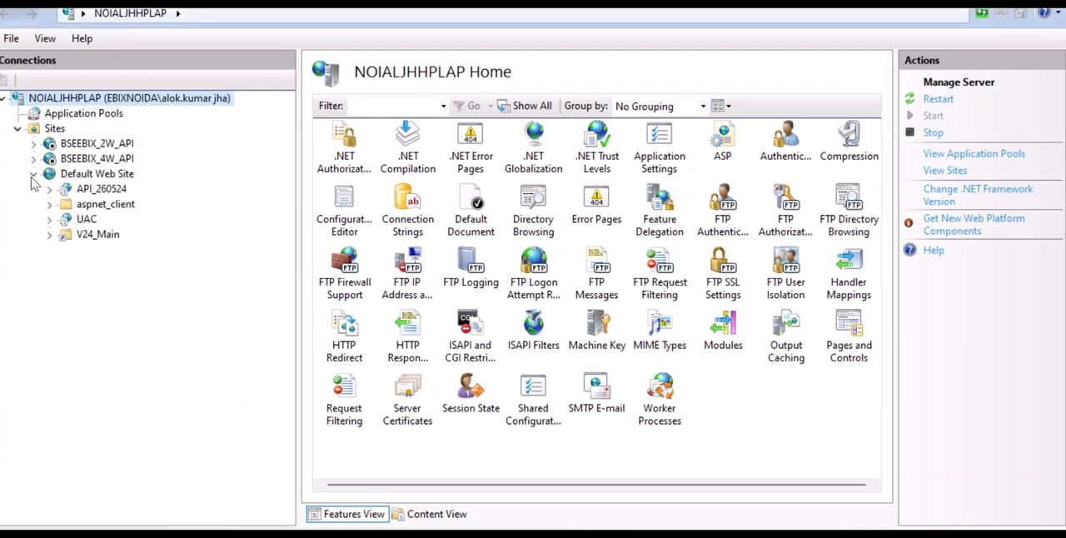
{"action": "left_click", "coordinate": [32, 174]}
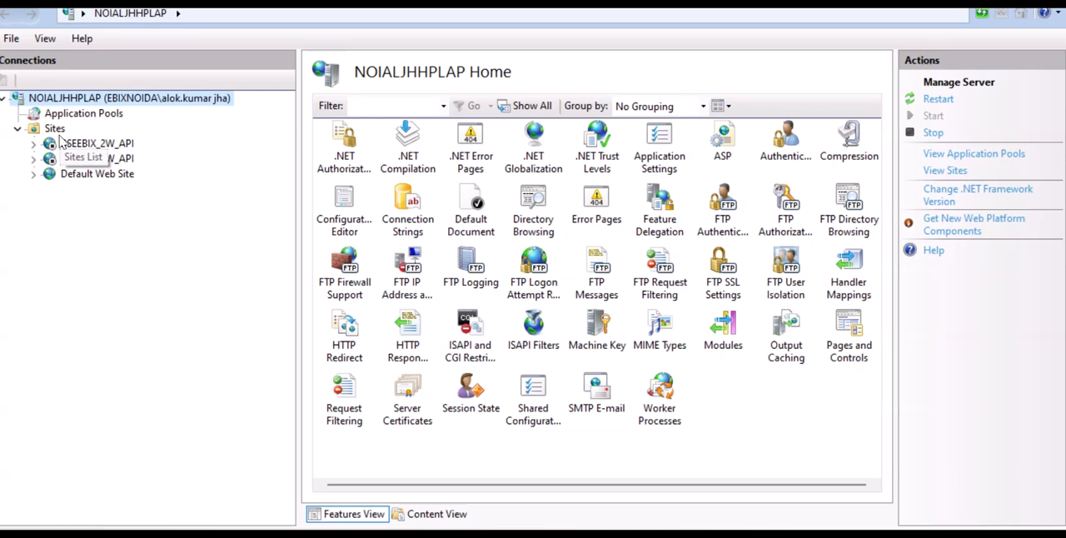
{"action": "left_click", "coordinate": [87, 173]}
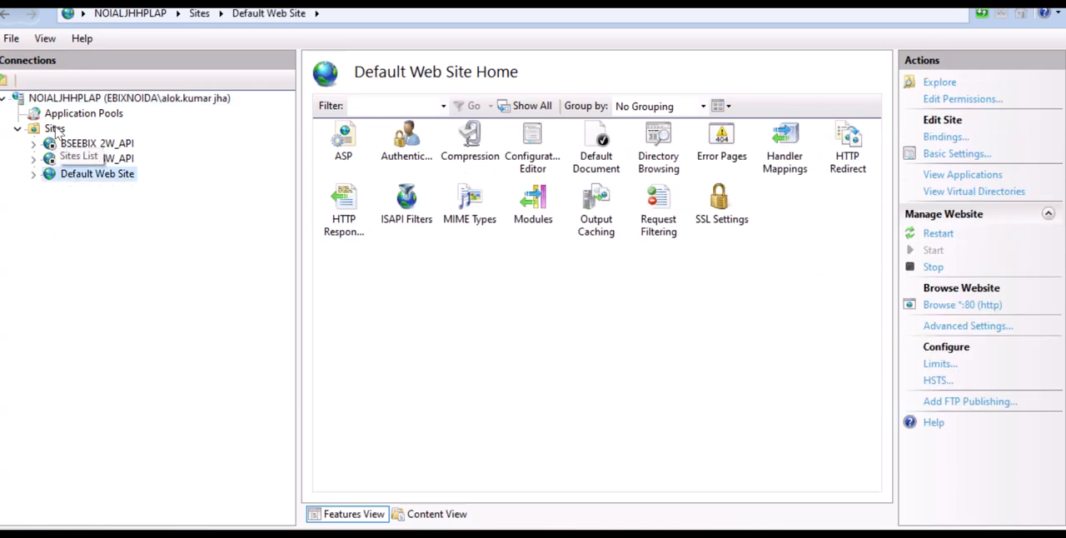
{"action": "right_click", "coordinate": [69, 116]}
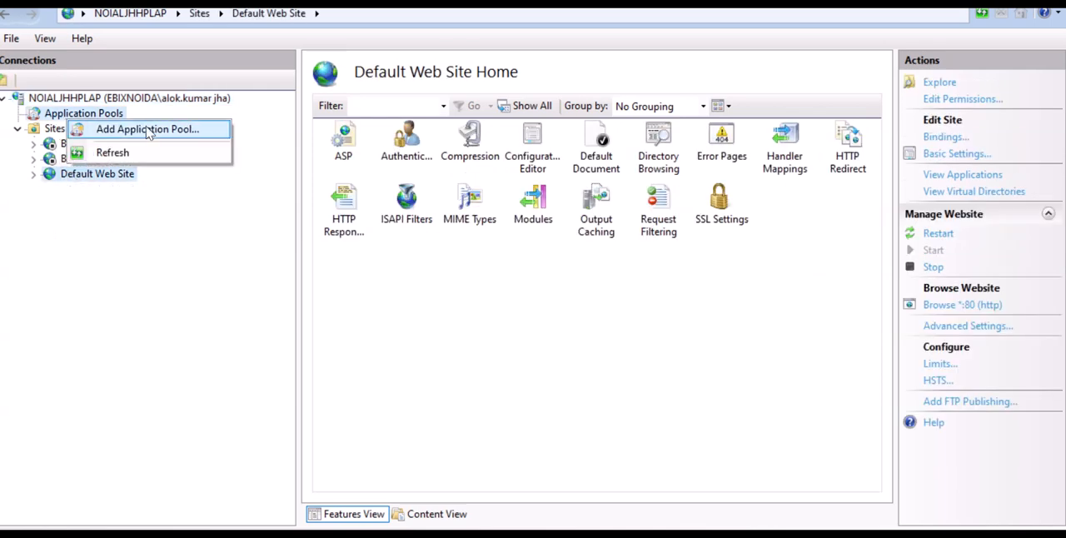
{"action": "left_click", "coordinate": [93, 308]}
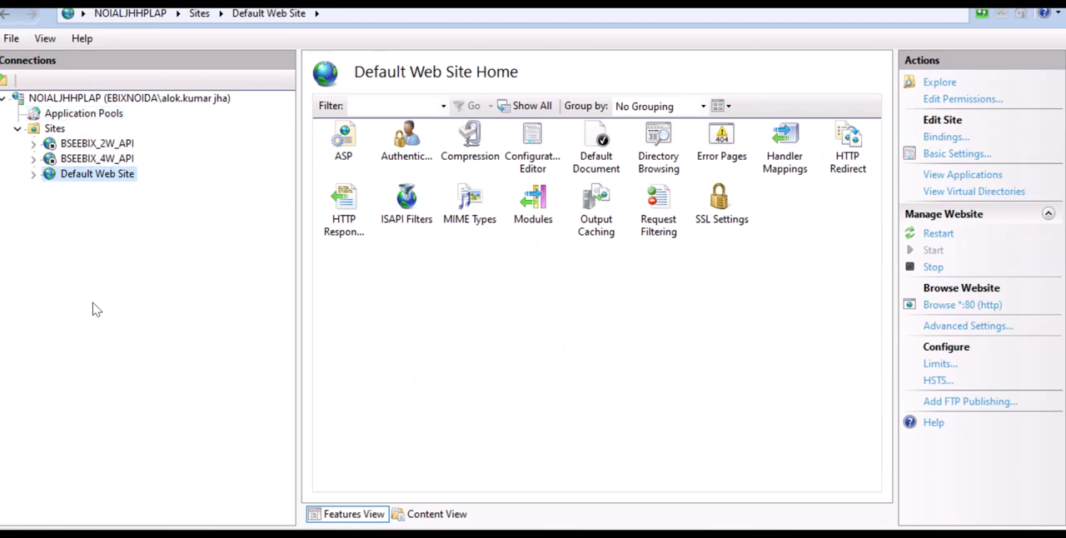
Start adding a new website under Sites and set its site name to DemoAPI.
{"action": "right_click", "coordinate": [52, 127]}
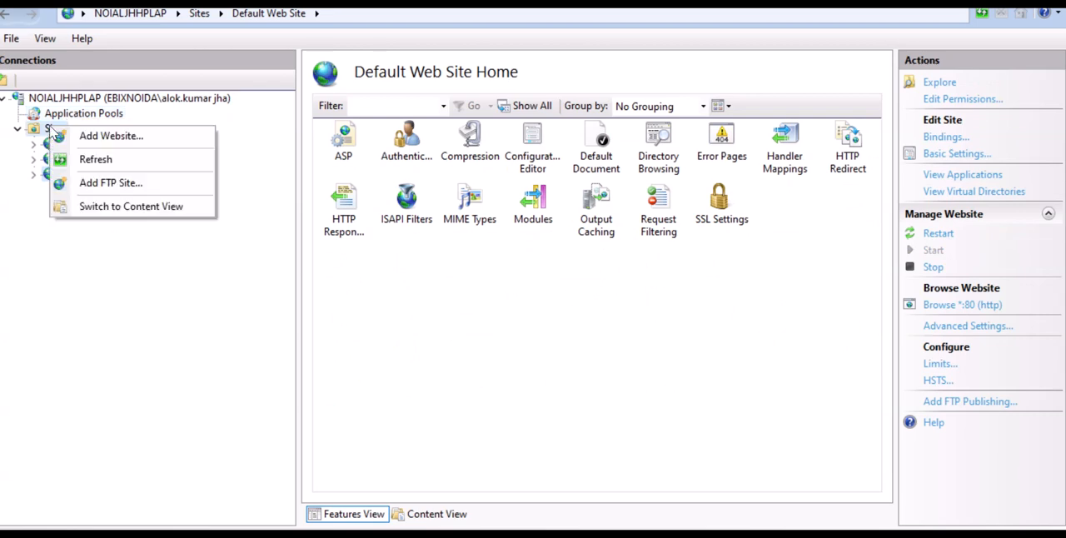
{"action": "left_click", "coordinate": [117, 143]}
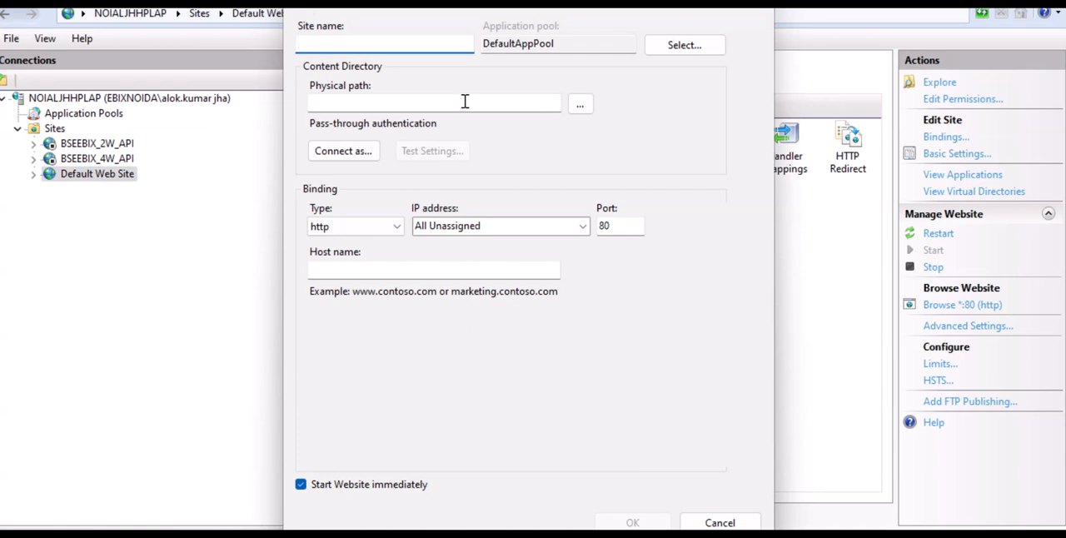
{"action": "type", "text": "Demo"}
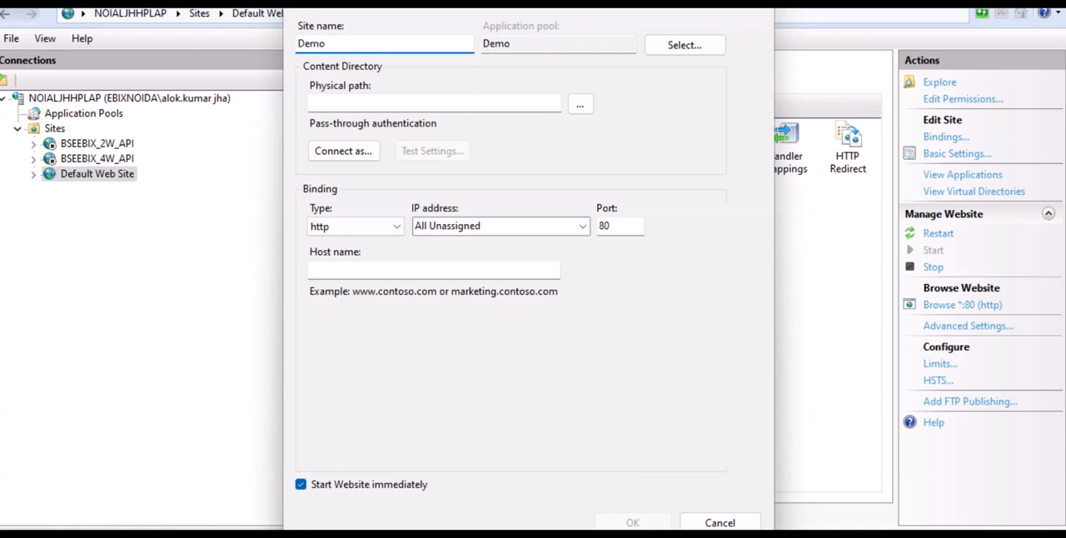
{"action": "type", "text": "API"}
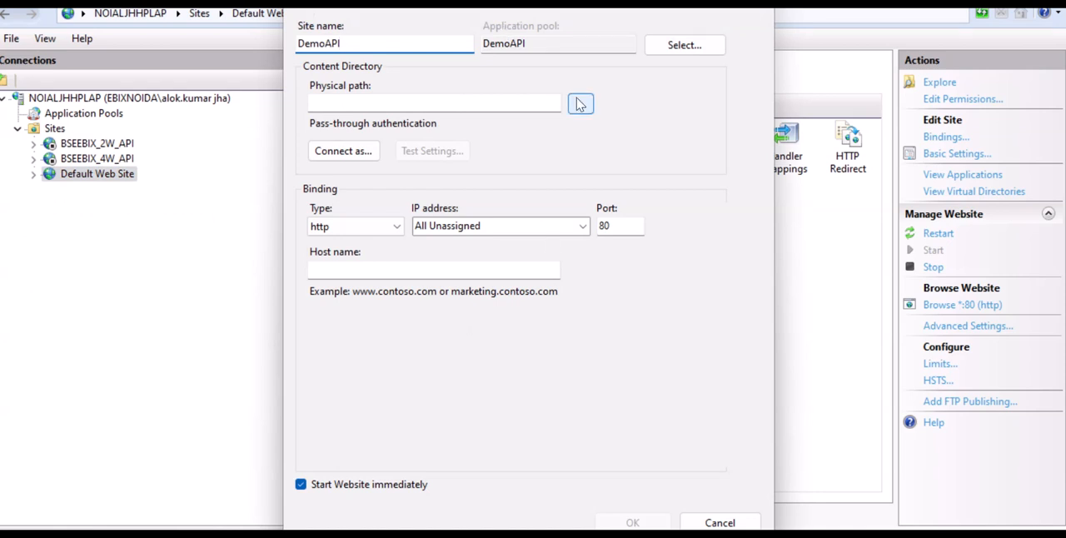
Copy the published folder's path from File Explorer and set the new website's physical path to D:\00Publish\DemoTest.
{"action": "left_click", "coordinate": [426, 536]}
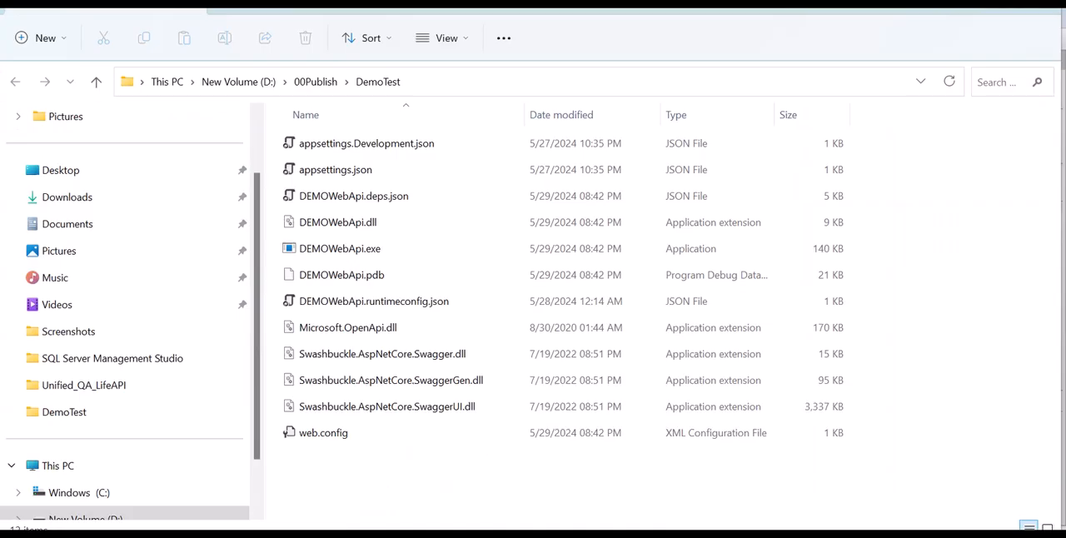
{"action": "left_click", "coordinate": [465, 83]}
{"action": "key", "text": "ctrl+c"}
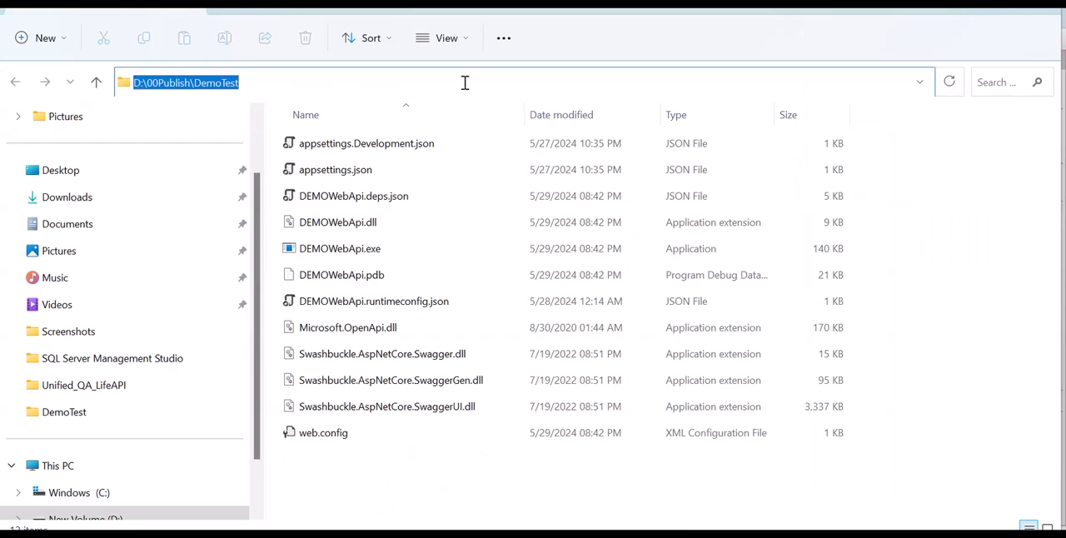
{"action": "left_click", "coordinate": [656, 535]}
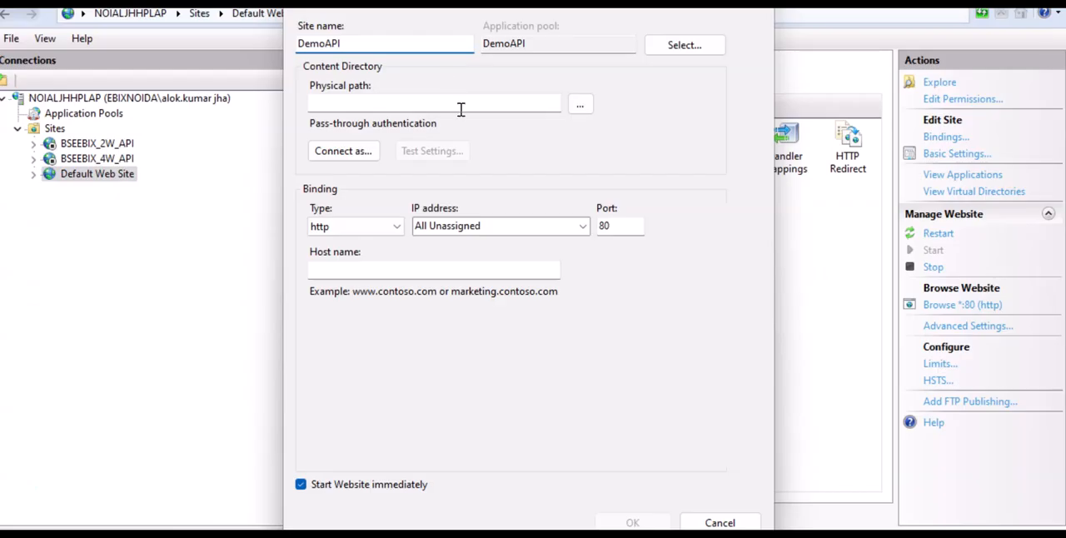
{"action": "left_click", "coordinate": [447, 109]}
{"action": "key", "text": "ctrl+v"}
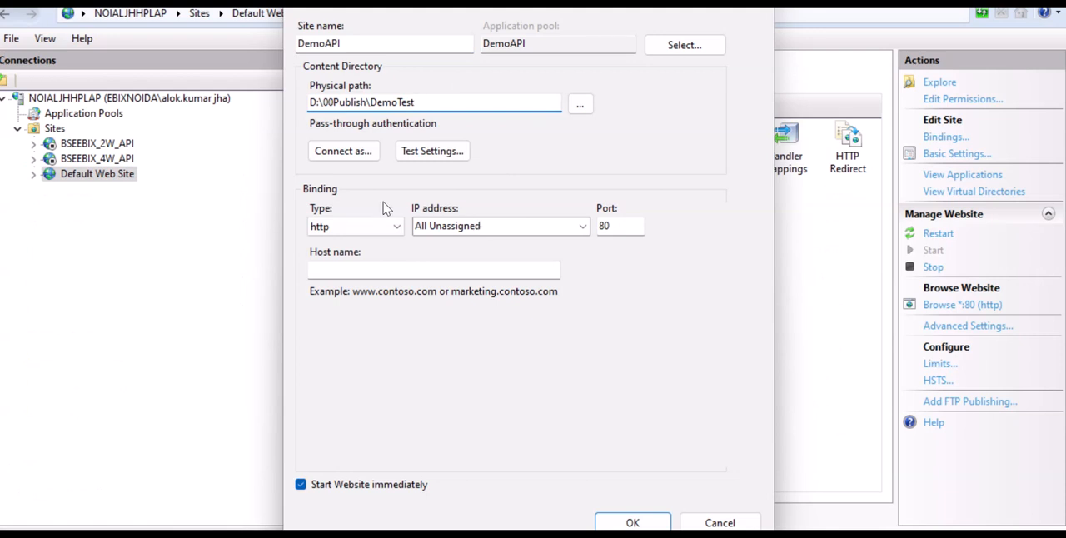
Set the new website's binding port to 82 and create the site.
{"action": "left_click", "coordinate": [617, 228]}
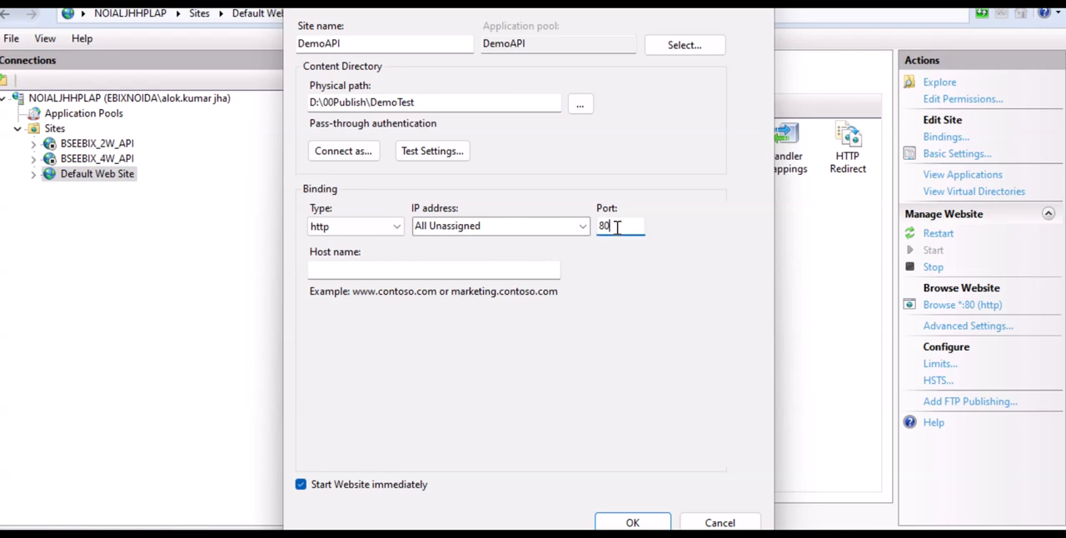
{"action": "key", "text": "BackSpace"}
{"action": "type", "text": "2"}
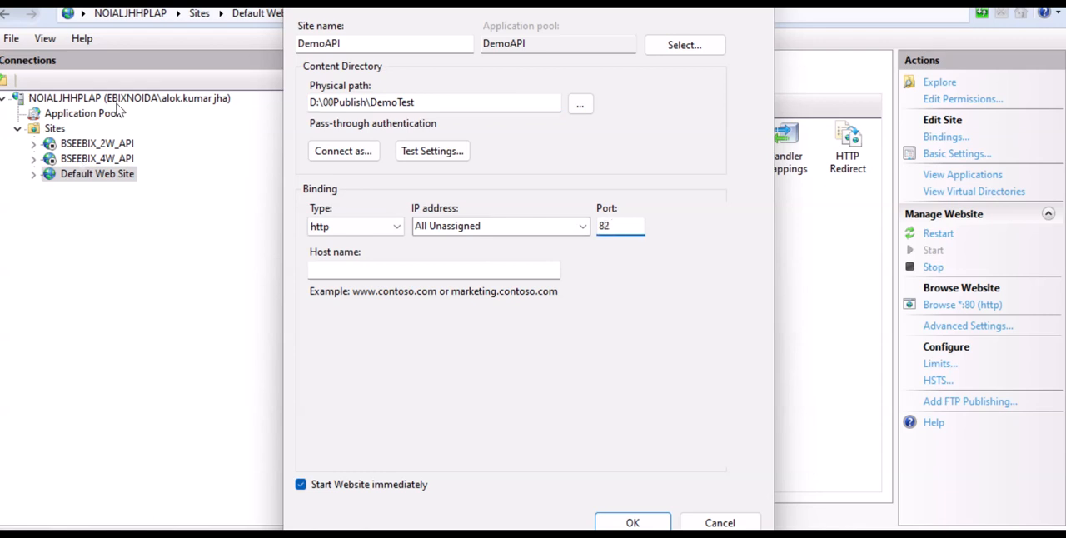
{"action": "left_click", "coordinate": [632, 523]}
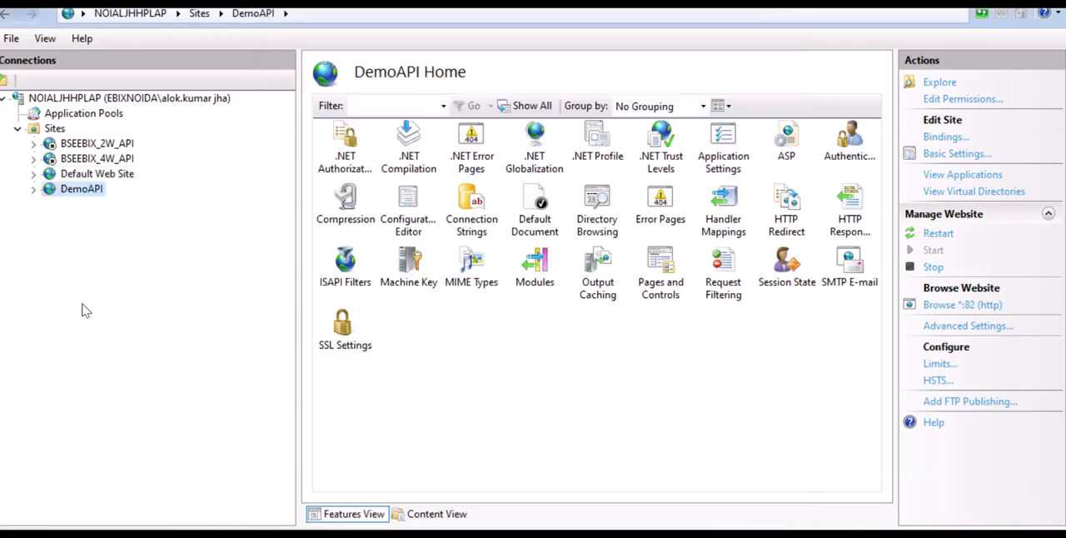
Explore the DemoAPI site's content folder to check its published files, and return to IIS Manager.
{"action": "left_click", "coordinate": [34, 190]}
{"action": "right_click", "coordinate": [81, 191]}
{"action": "left_click", "coordinate": [117, 200]}
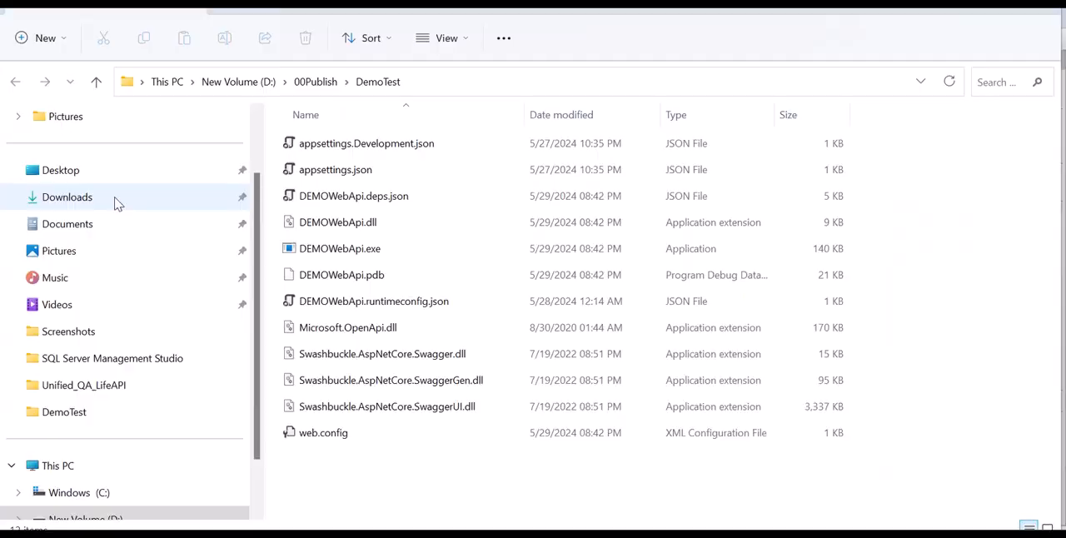
{"action": "key", "text": "alt+Tab"}
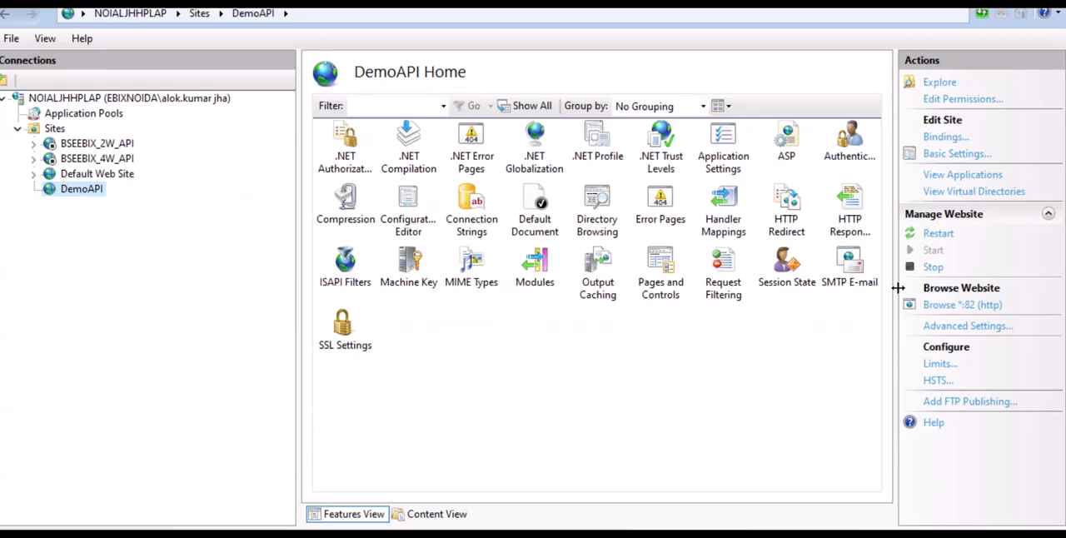
Open the server's Application Pools list and select the DemoAPI pool to review its settings.
{"action": "right_click", "coordinate": [100, 117]}
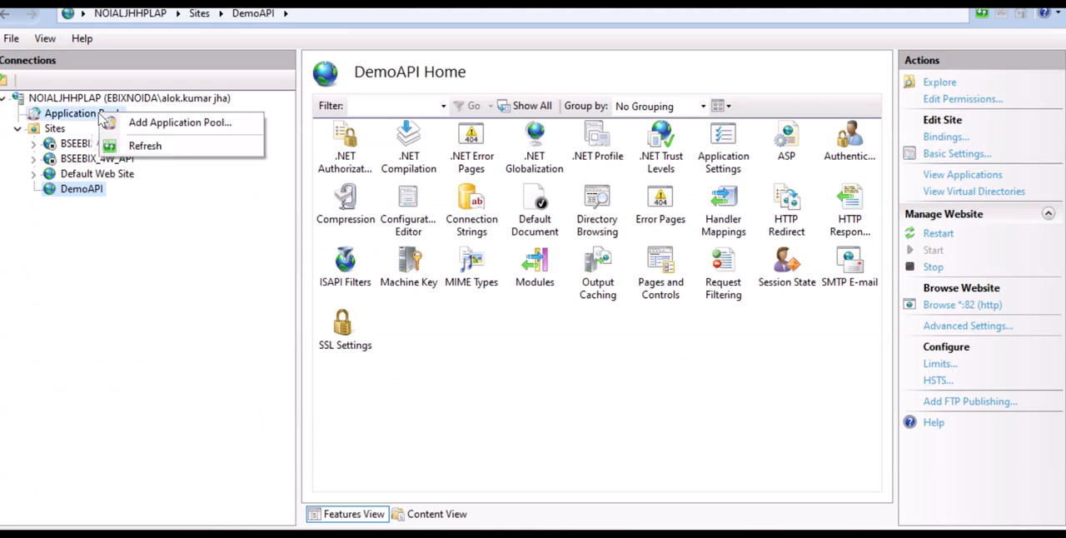
{"action": "left_click", "coordinate": [83, 114]}
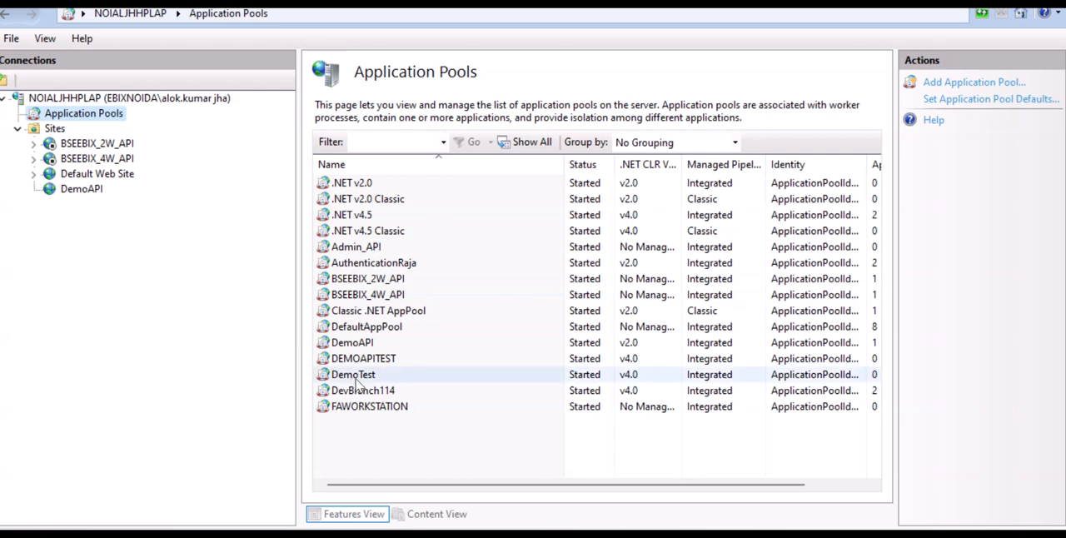
{"action": "left_click", "coordinate": [360, 342]}
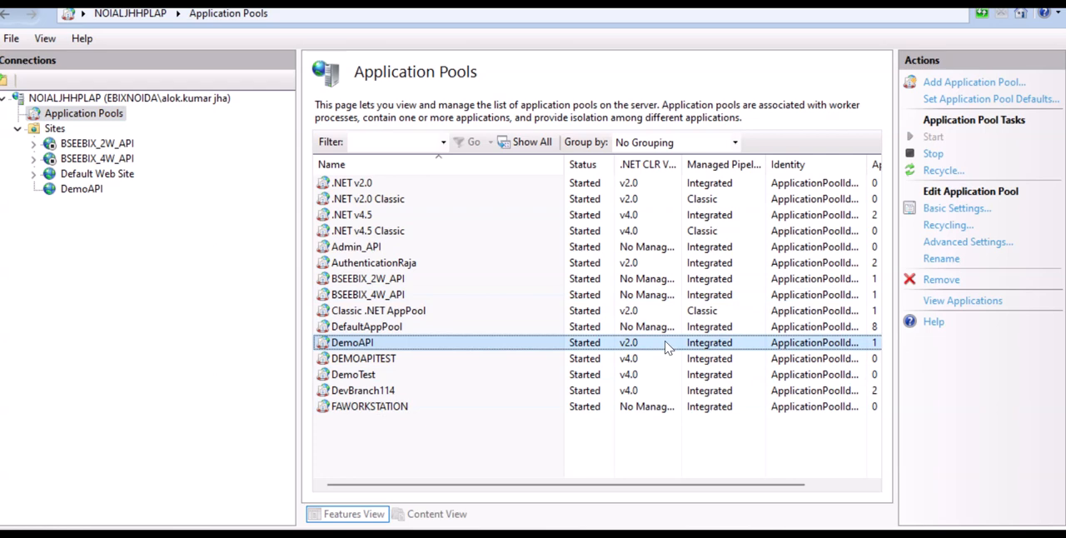
Browse the DemoAPI website from IIS Manager in the web browser.
{"action": "right_click", "coordinate": [92, 189]}
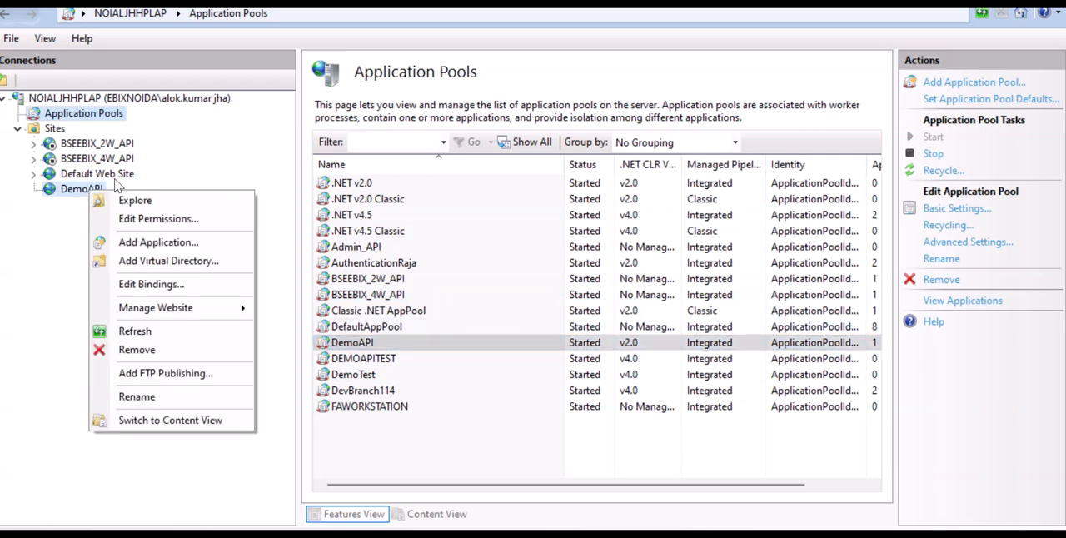
{"action": "mouse_move", "coordinate": [163, 308]}
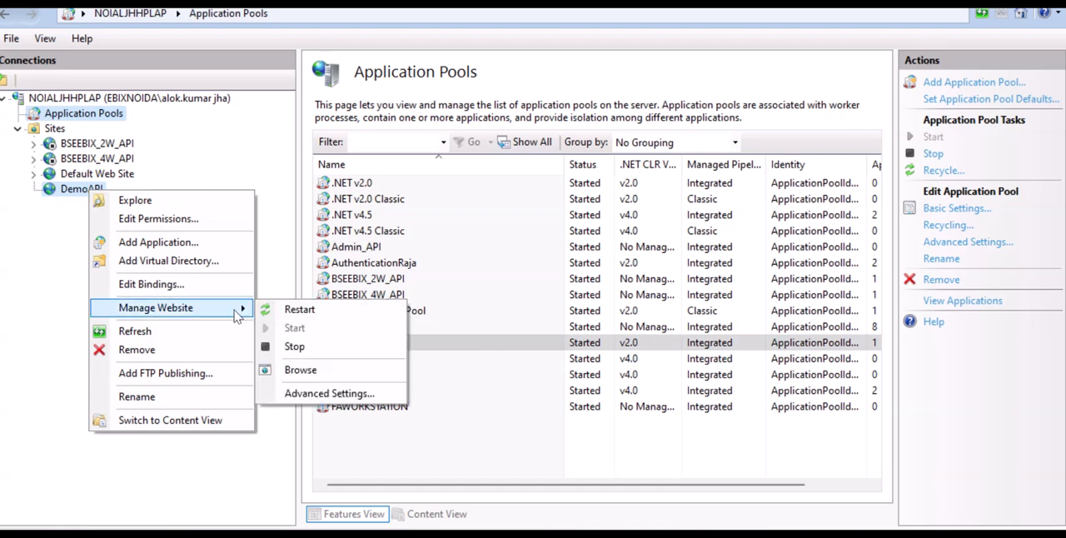
{"action": "left_click", "coordinate": [351, 370]}
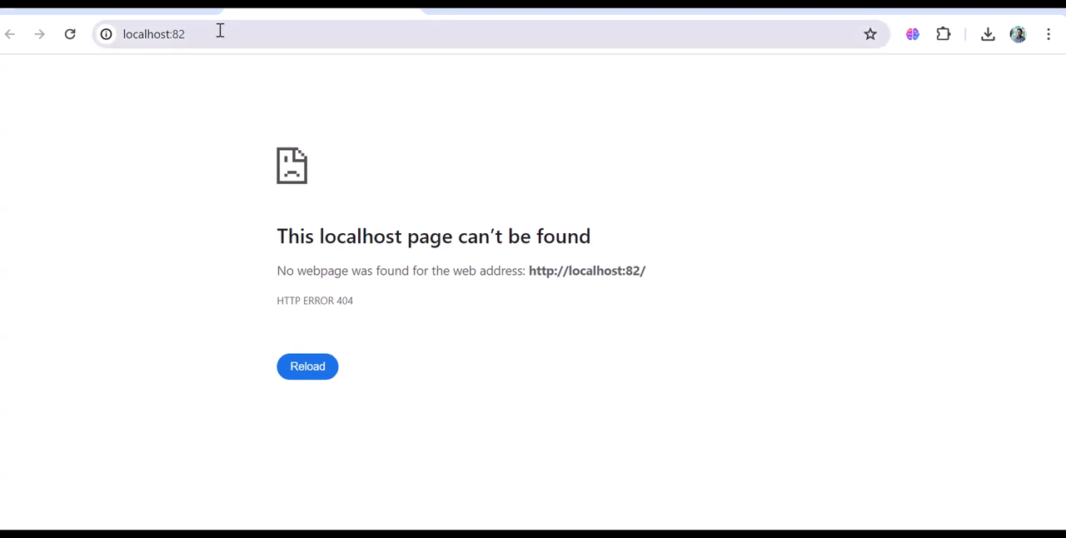
Go to localhost:82/swagger/index.html and look through the DEMOWebApi Swagger page.
{"action": "left_click", "coordinate": [266, 31]}
{"action": "type", "text": "/sw"}
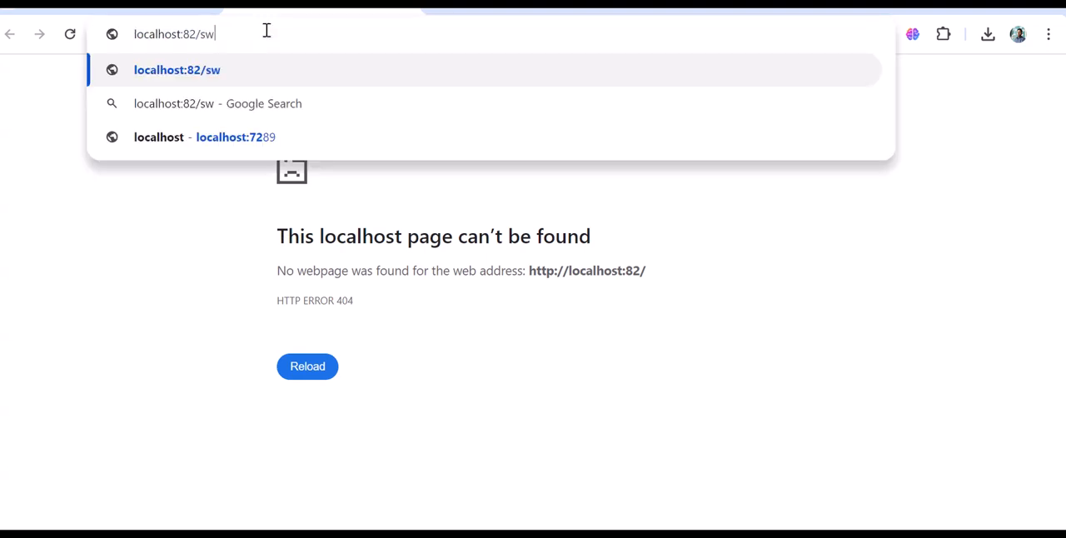
{"action": "type", "text": "agg"}
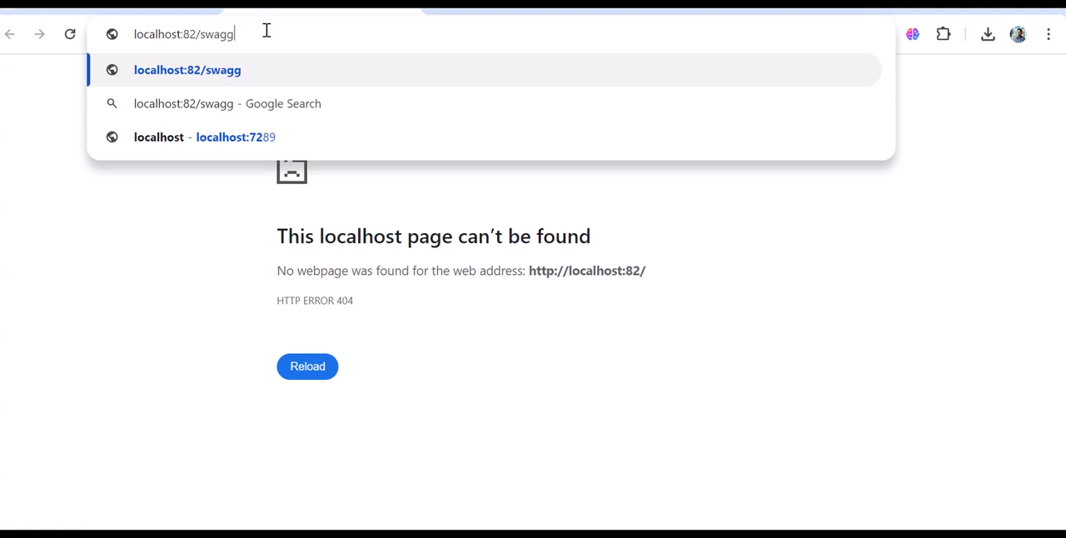
{"action": "type", "text": "er/i"}
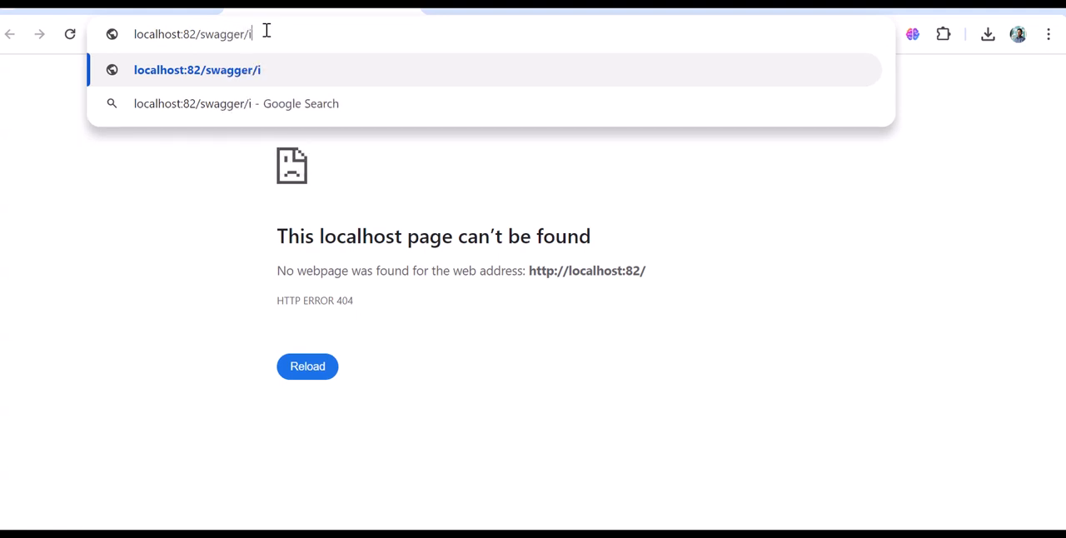
{"action": "type", "text": "ndex.h"}
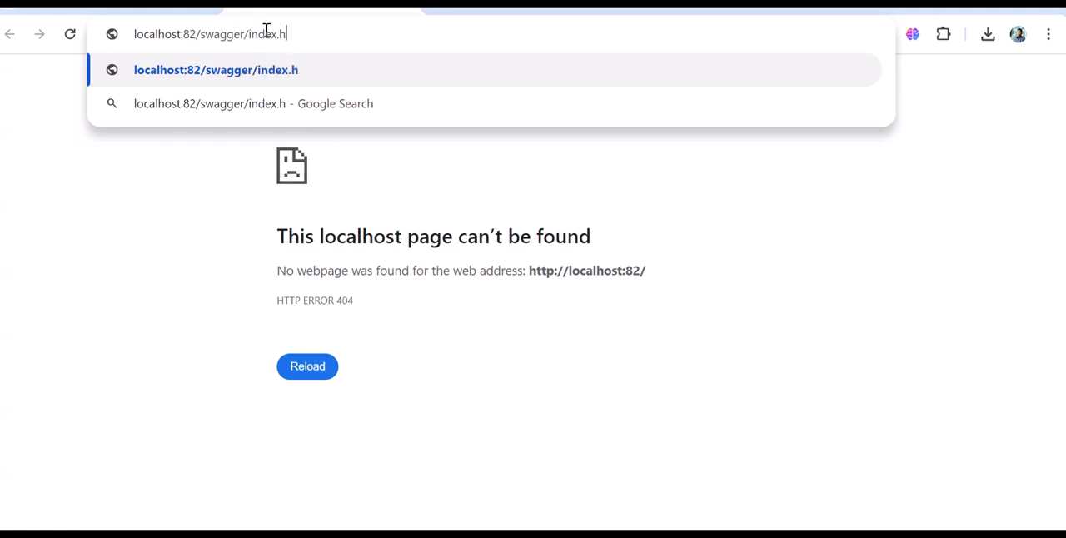
{"action": "type", "text": "tml"}
{"action": "key", "text": "Return"}
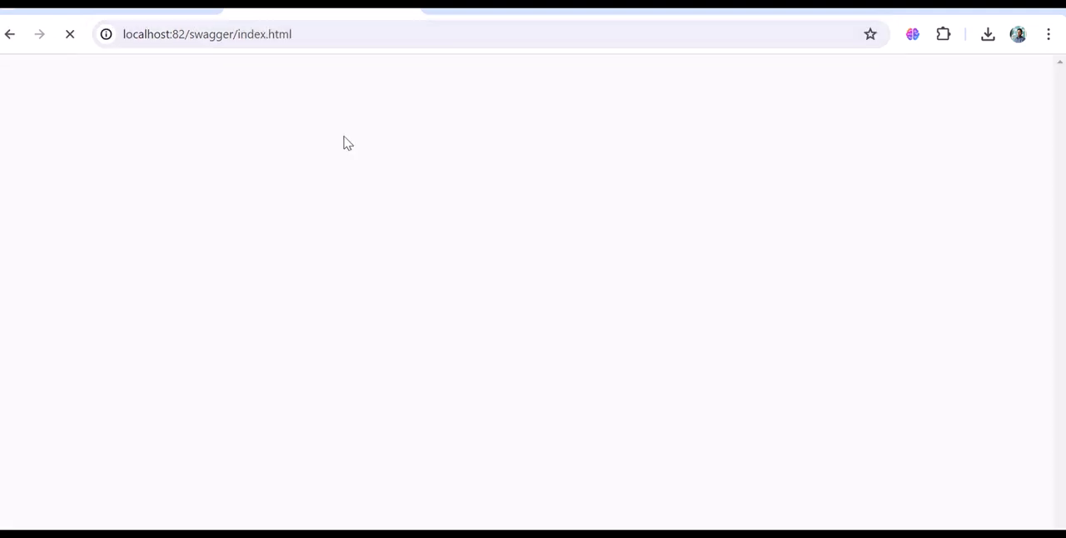
{"action": "scroll", "coordinate": [354, 303], "scroll_direction": "down", "scroll_amount": 1}
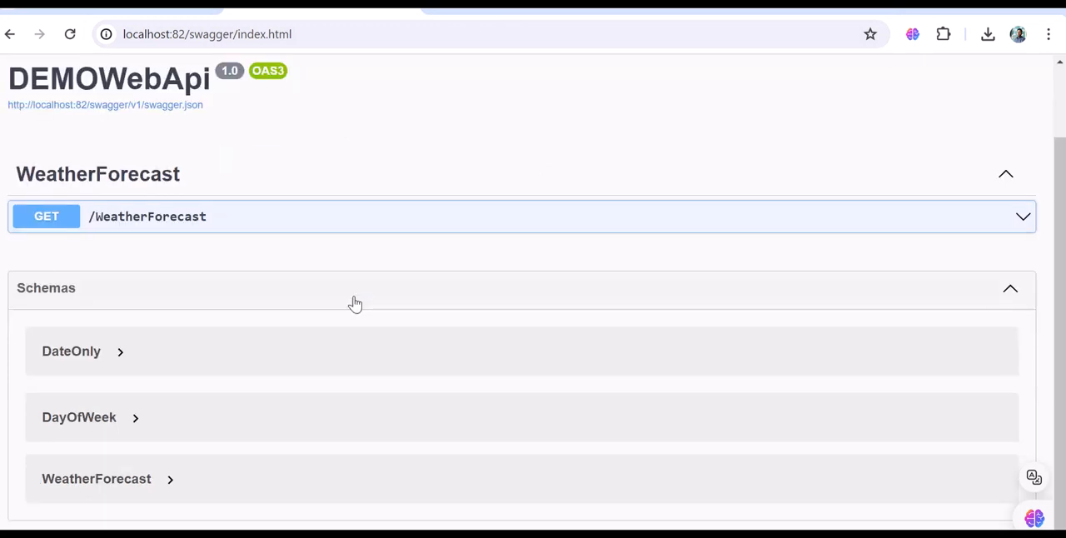
{"action": "scroll", "coordinate": [500, 296], "scroll_direction": "up", "scroll_amount": 1}
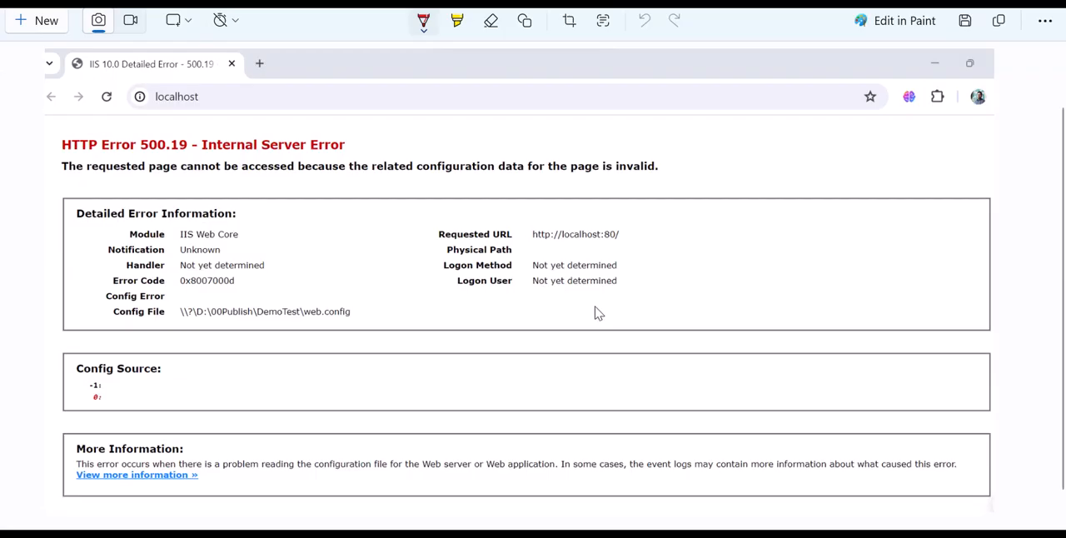
Review the HTTP Error 500.19 screenshot in Snipping Tool, focusing on the error heading and detailed error information.
{"action": "scroll", "coordinate": [255, 263], "scroll_direction": "up", "scroll_amount": 1}
{"action": "scroll", "coordinate": [255, 263], "scroll_direction": "down", "scroll_amount": 1}
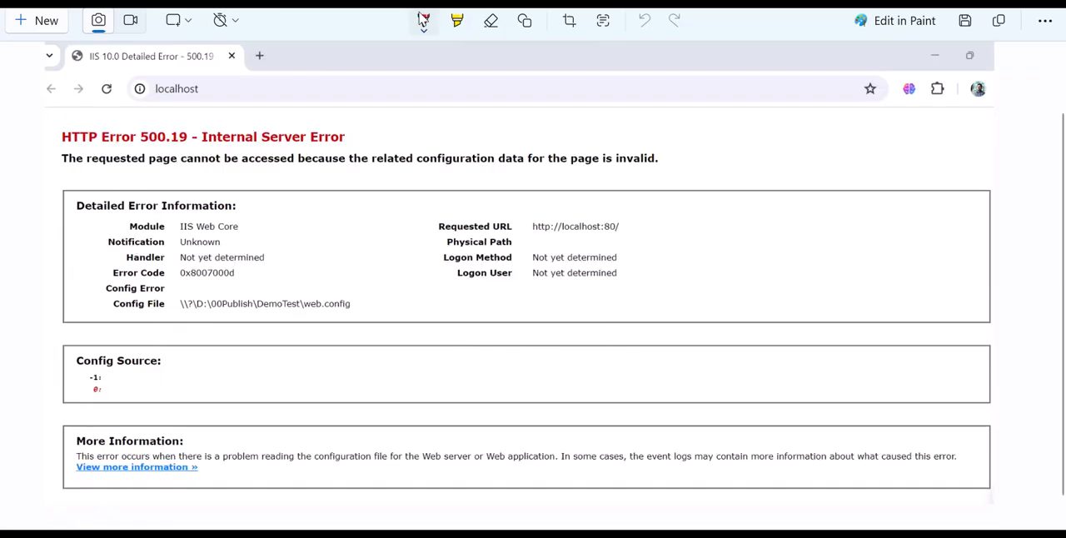
{"action": "left_click", "coordinate": [420, 16]}
{"action": "left_click", "coordinate": [359, 139]}
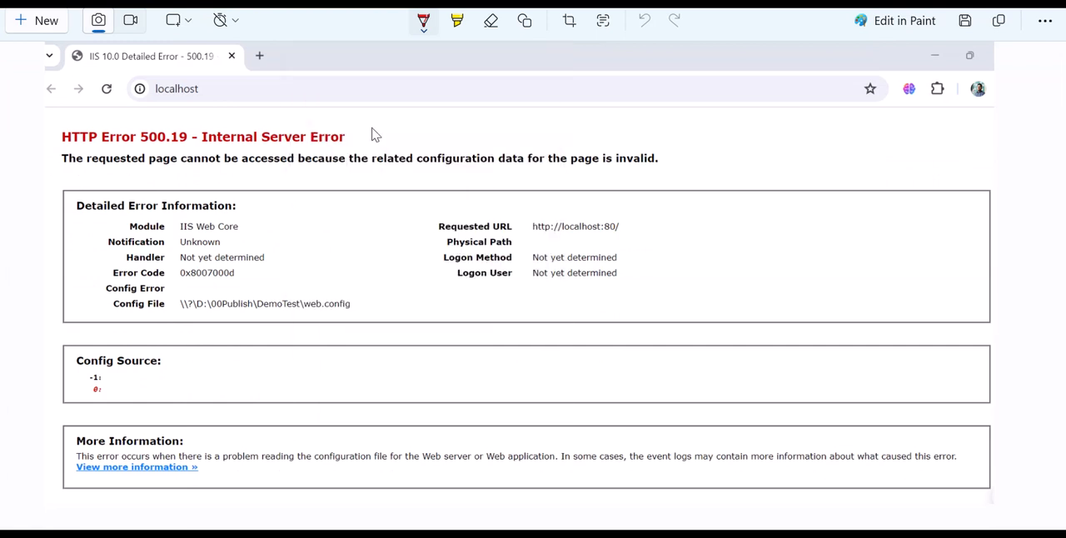
{"action": "mouse_move", "coordinate": [373, 128]}
{"action": "left_mouse_down"}
{"action": "mouse_move", "coordinate": [117, 117]}
{"action": "mouse_move", "coordinate": [48, 136]}
{"action": "mouse_move", "coordinate": [105, 172]}
{"action": "mouse_move", "coordinate": [293, 176]}
{"action": "mouse_move", "coordinate": [401, 135]}
{"action": "left_mouse_up"}
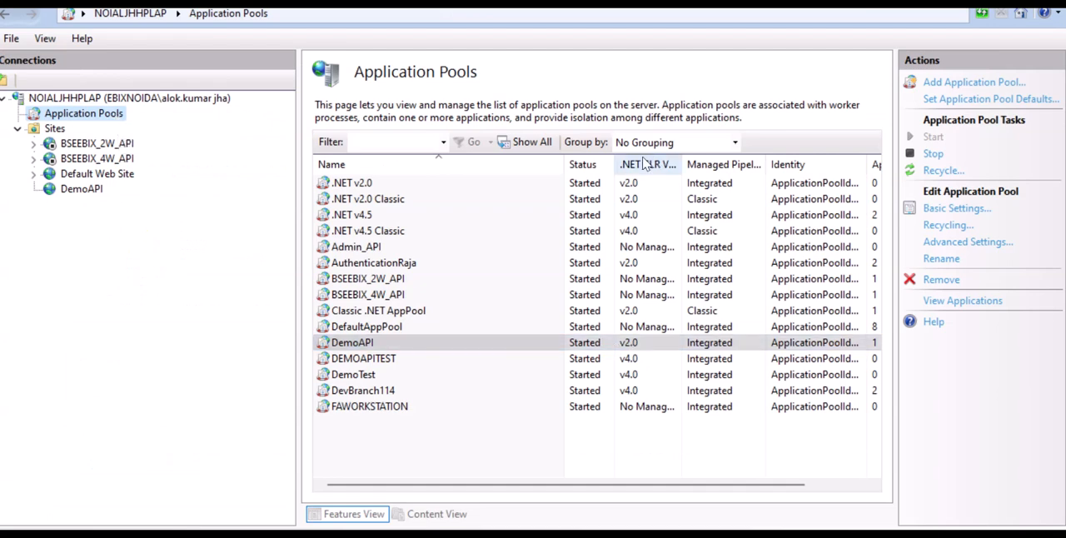
Set the DemoAPI application pool's .NET CLR version to No Managed Code in IIS Manager.
{"action": "double_click", "coordinate": [630, 347]}
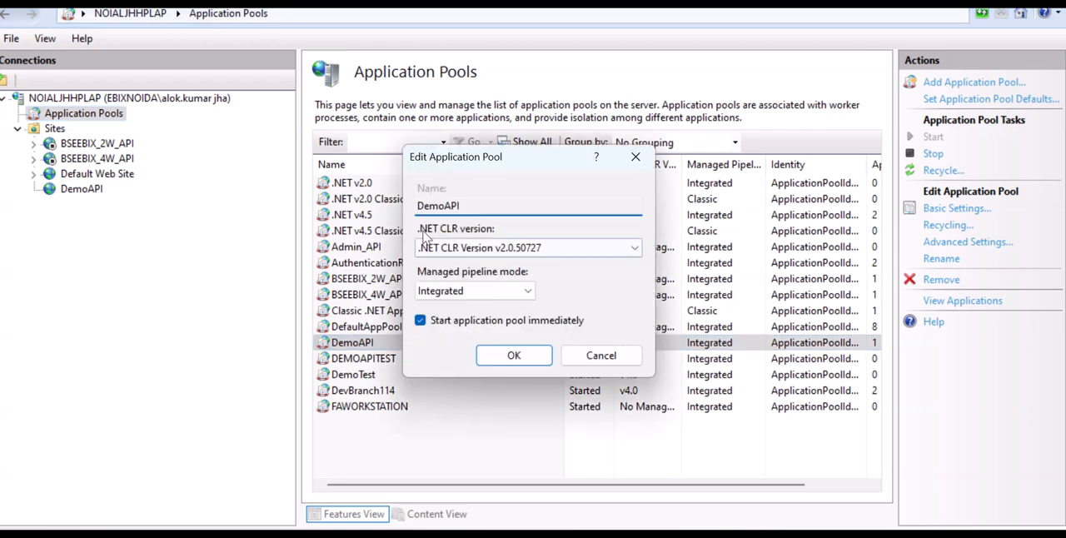
{"action": "left_click", "coordinate": [550, 250]}
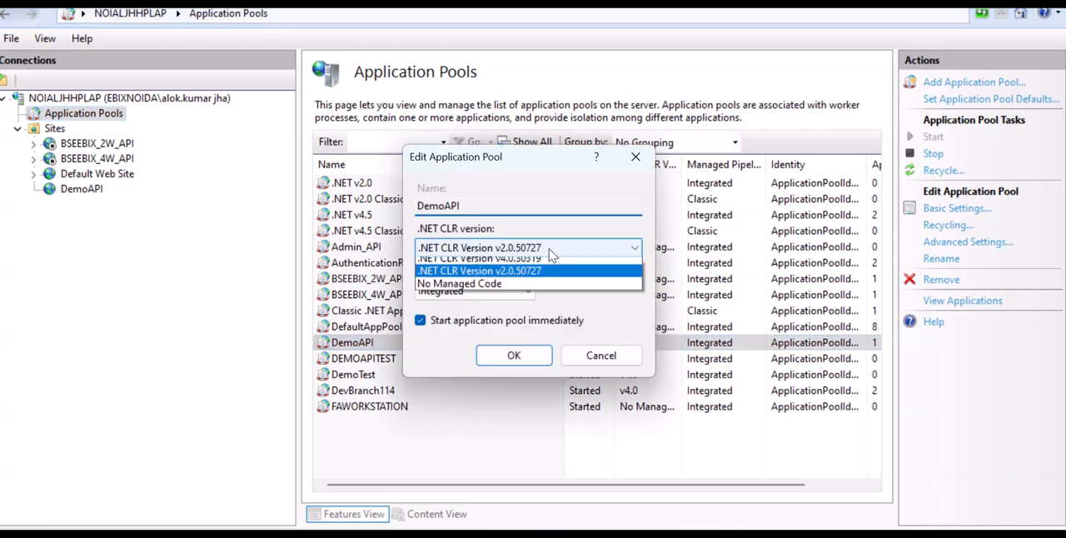
{"action": "left_click", "coordinate": [508, 291]}
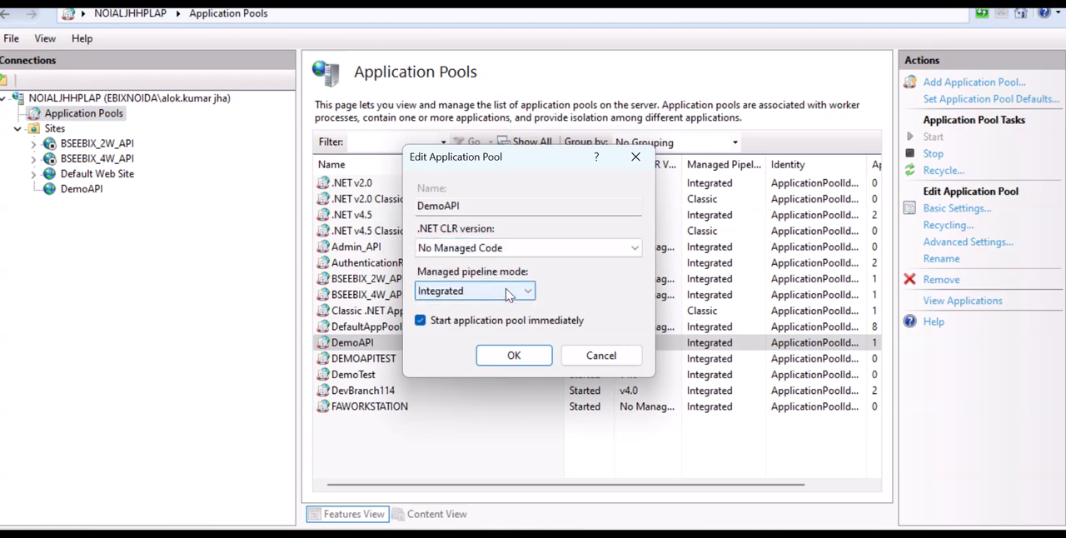
{"action": "left_click", "coordinate": [513, 356]}
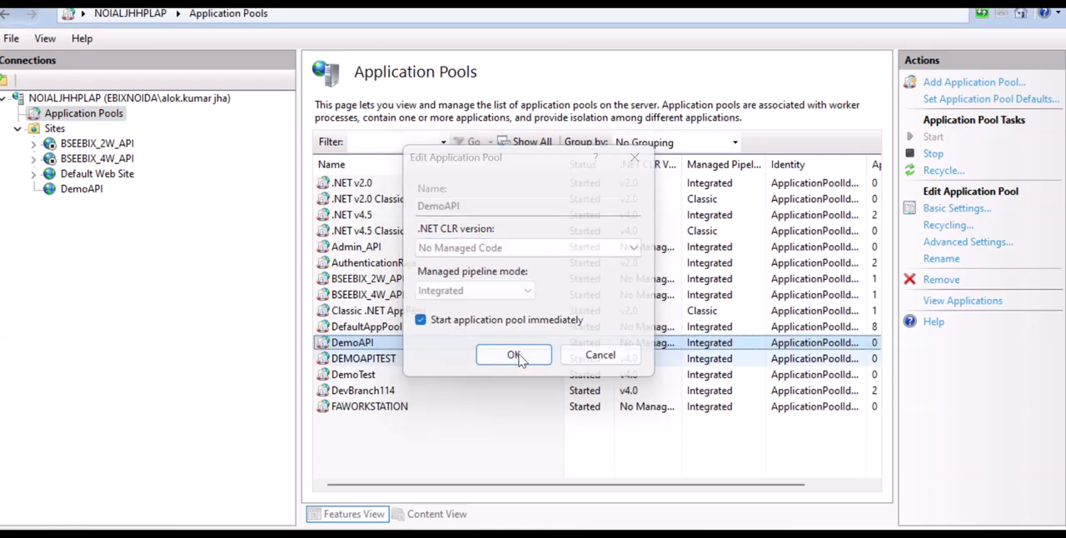
Browse the DemoAPI website again from IIS Manager and open its /swagger/index.html page on localhost:82.
{"action": "left_click", "coordinate": [77, 190]}
{"action": "right_click", "coordinate": [77, 191]}
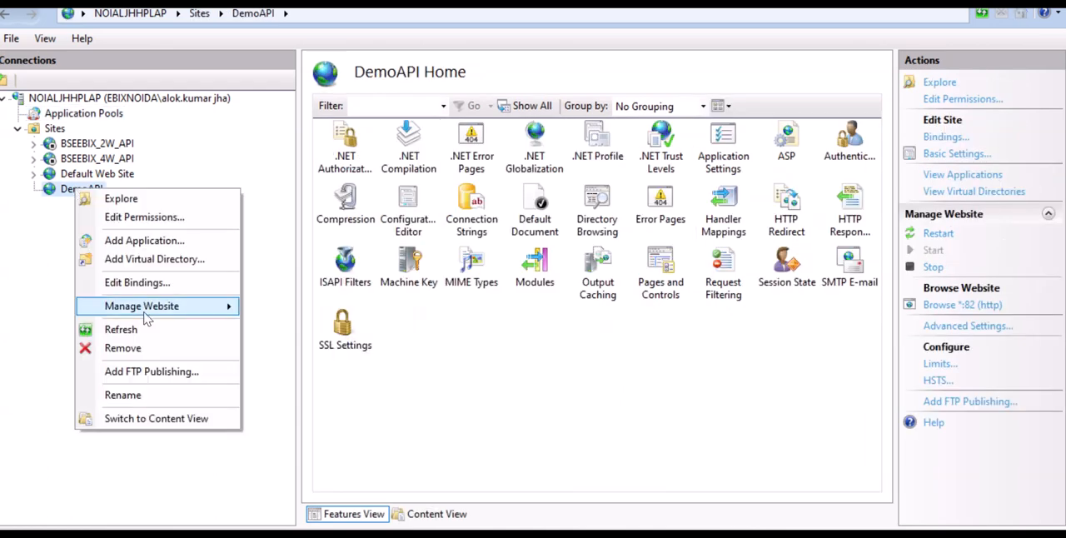
{"action": "mouse_move", "coordinate": [150, 305]}
{"action": "left_click", "coordinate": [285, 368]}
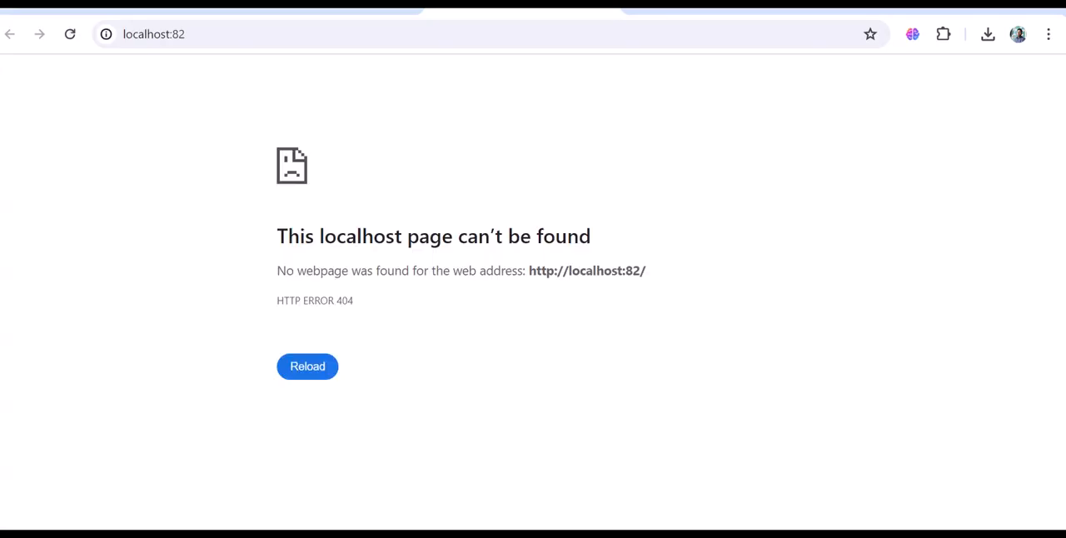
{"action": "left_click", "coordinate": [278, 33]}
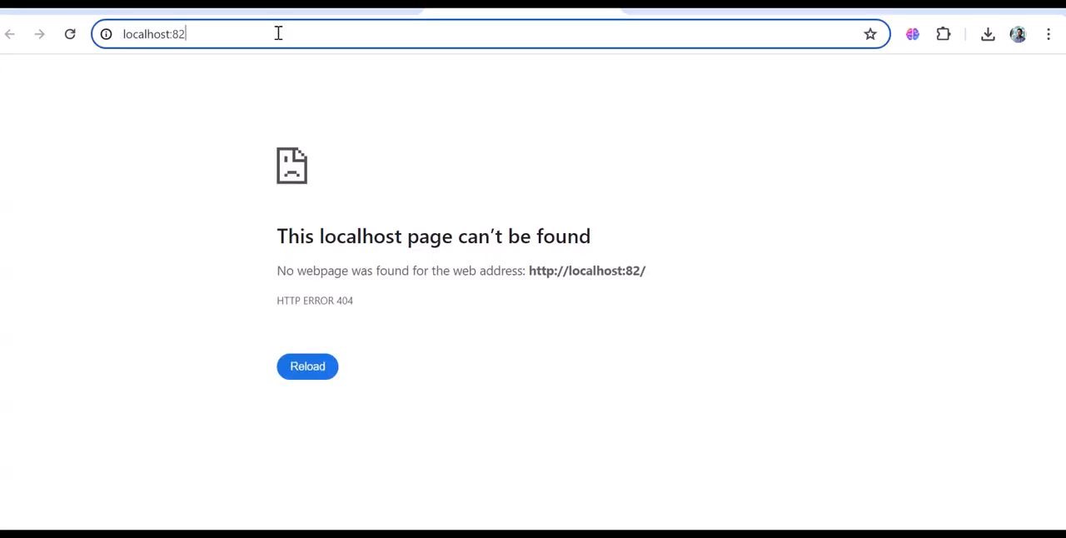
{"action": "type", "text": "/s"}
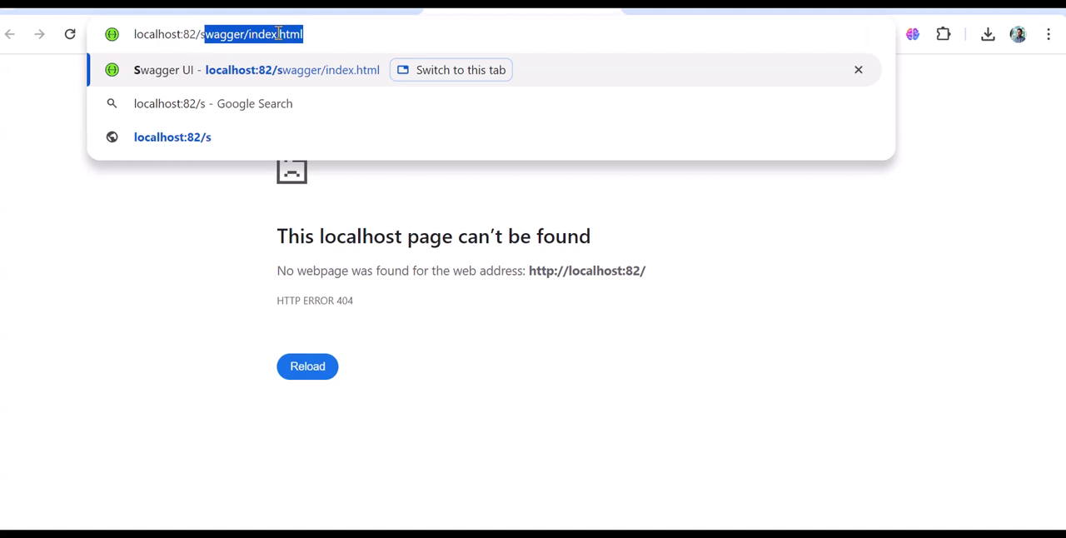
{"action": "key", "text": "Return"}
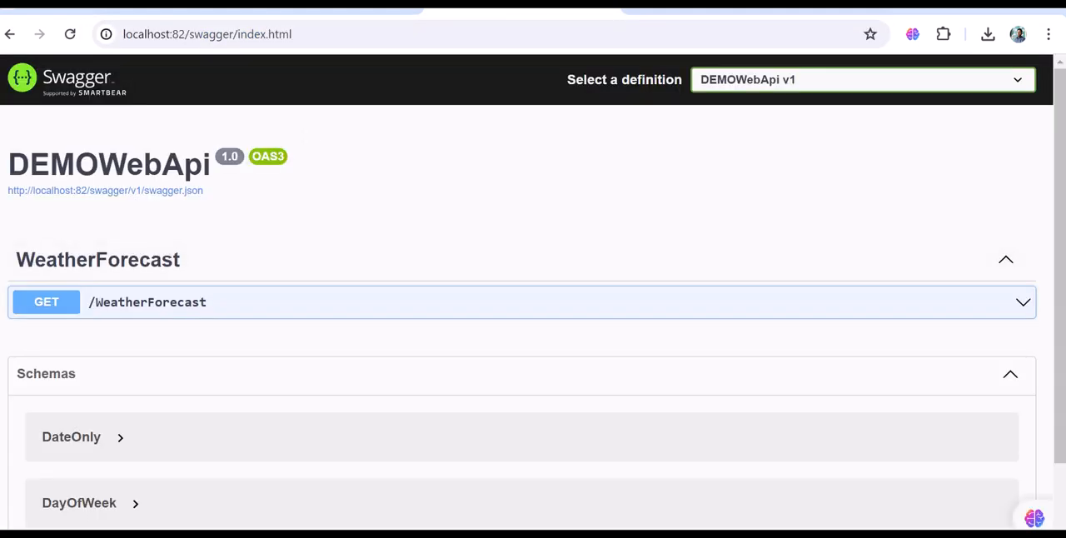
Switch to IIS Manager and look over the server's application pools and the options for adding one.
{"action": "key", "text": "alt+Tab"}
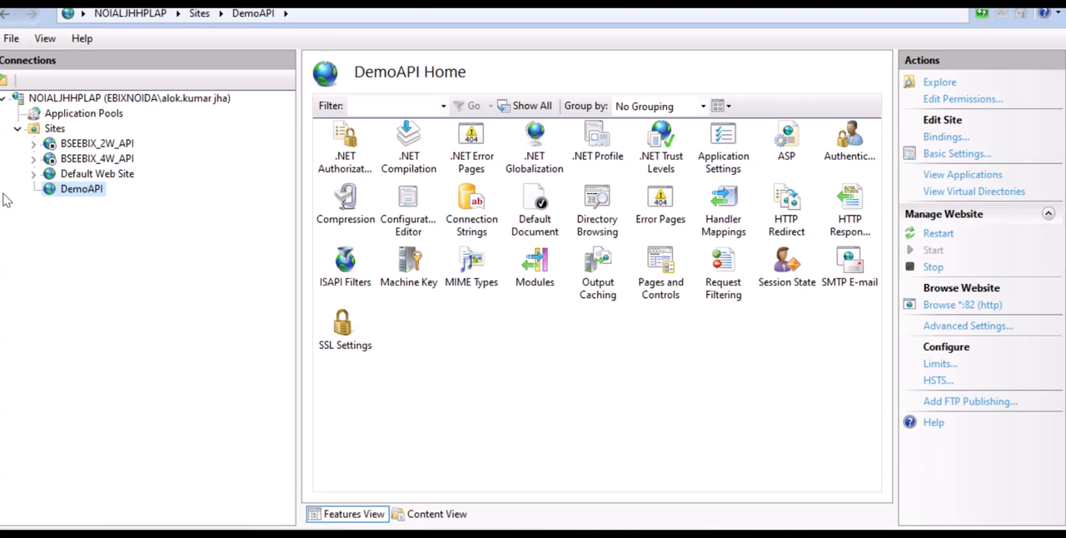
{"action": "left_click", "coordinate": [83, 114]}
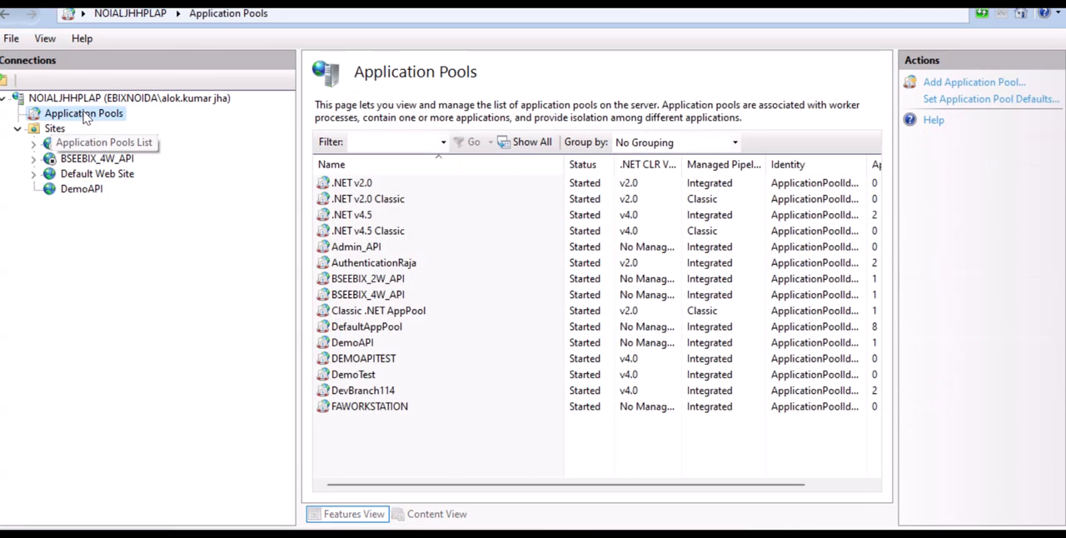
{"action": "right_click", "coordinate": [92, 114]}
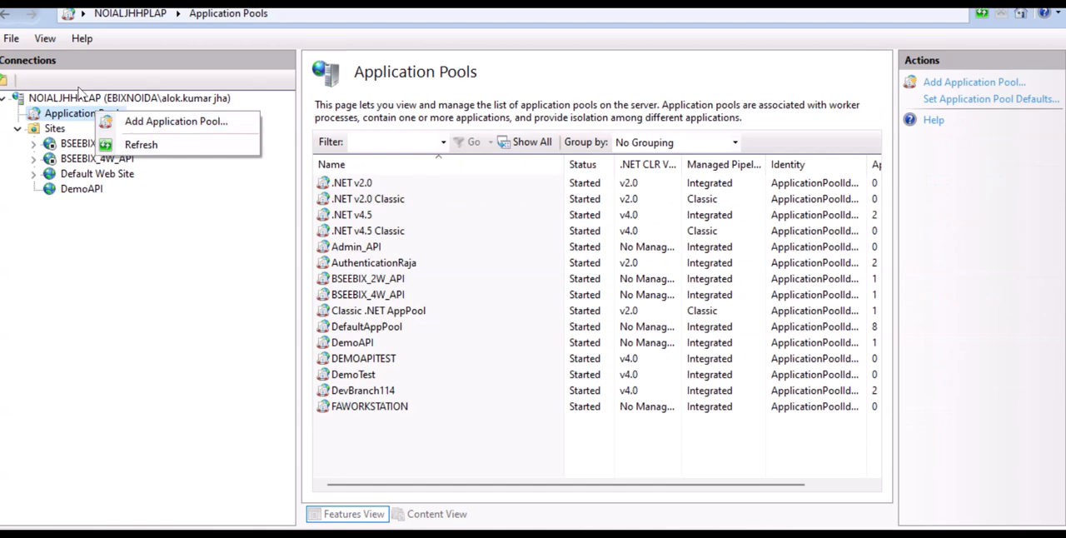
{"action": "right_click", "coordinate": [79, 190]}
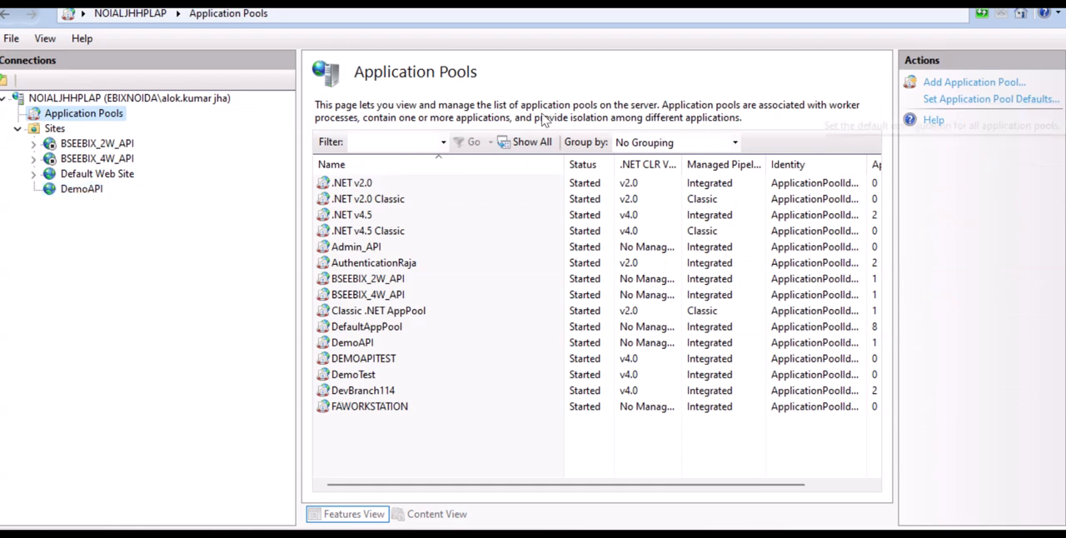
Review the security permissions of Authenticated Users and Users in the DemoTest folder's properties, and close the properties.
{"action": "key", "text": "alt+Tab"}
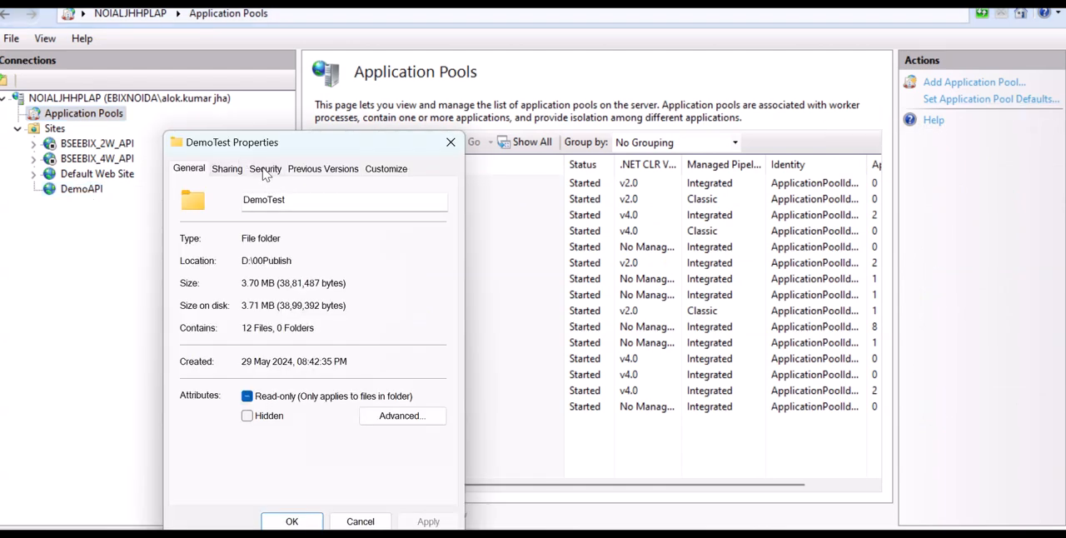
{"action": "left_click", "coordinate": [266, 168]}
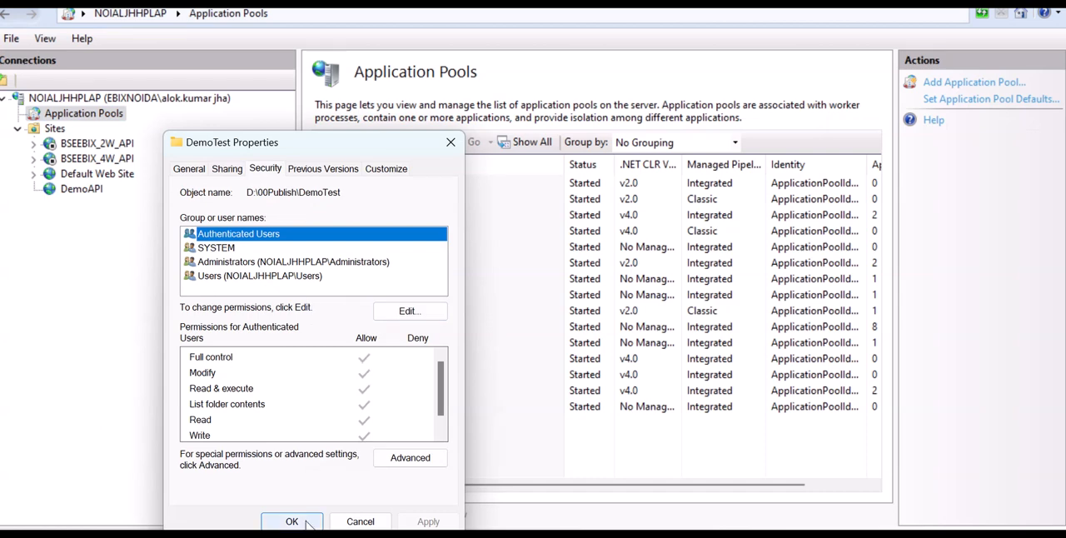
{"action": "left_click", "coordinate": [310, 278]}
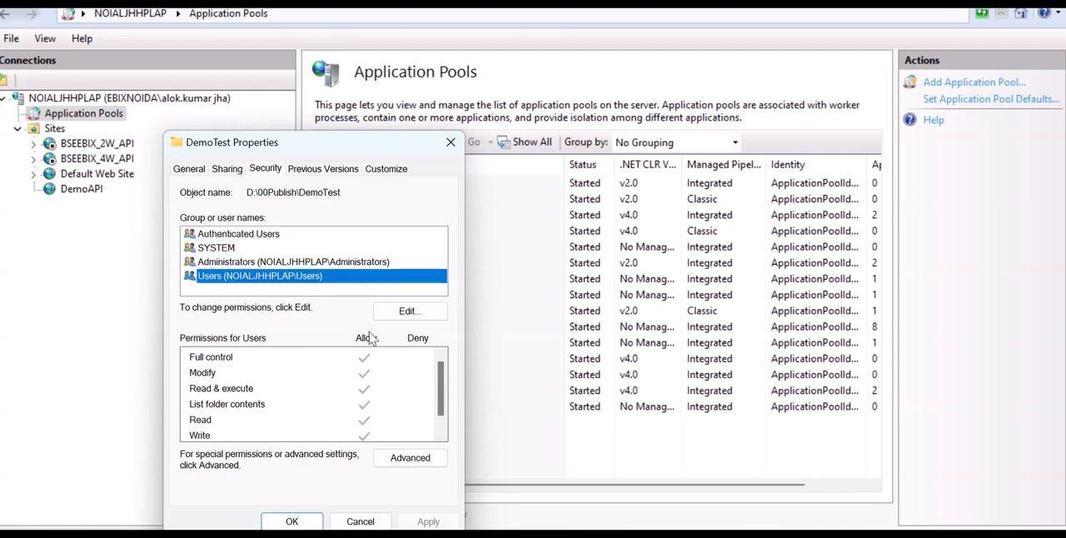
{"action": "left_click", "coordinate": [291, 523]}
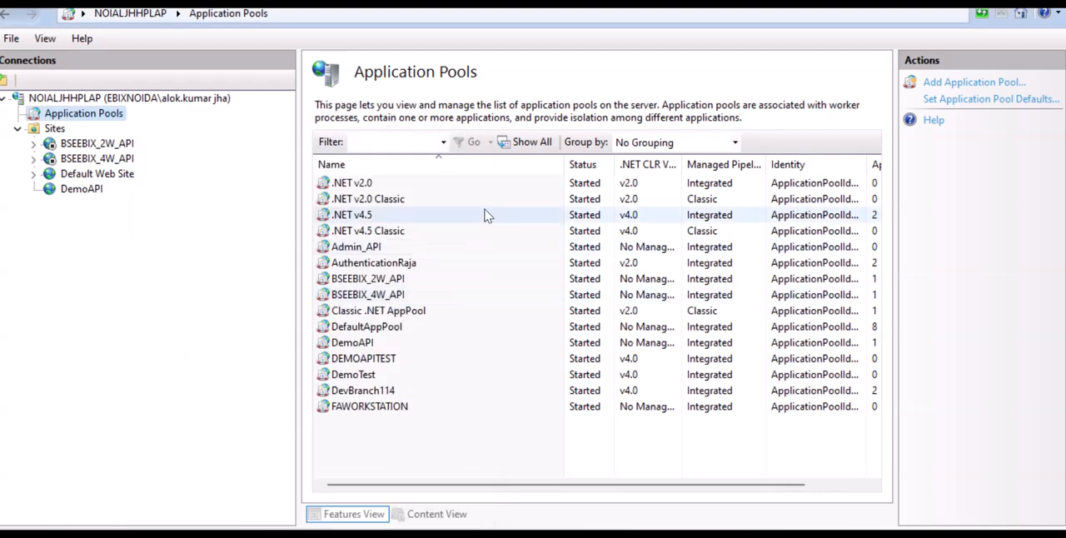